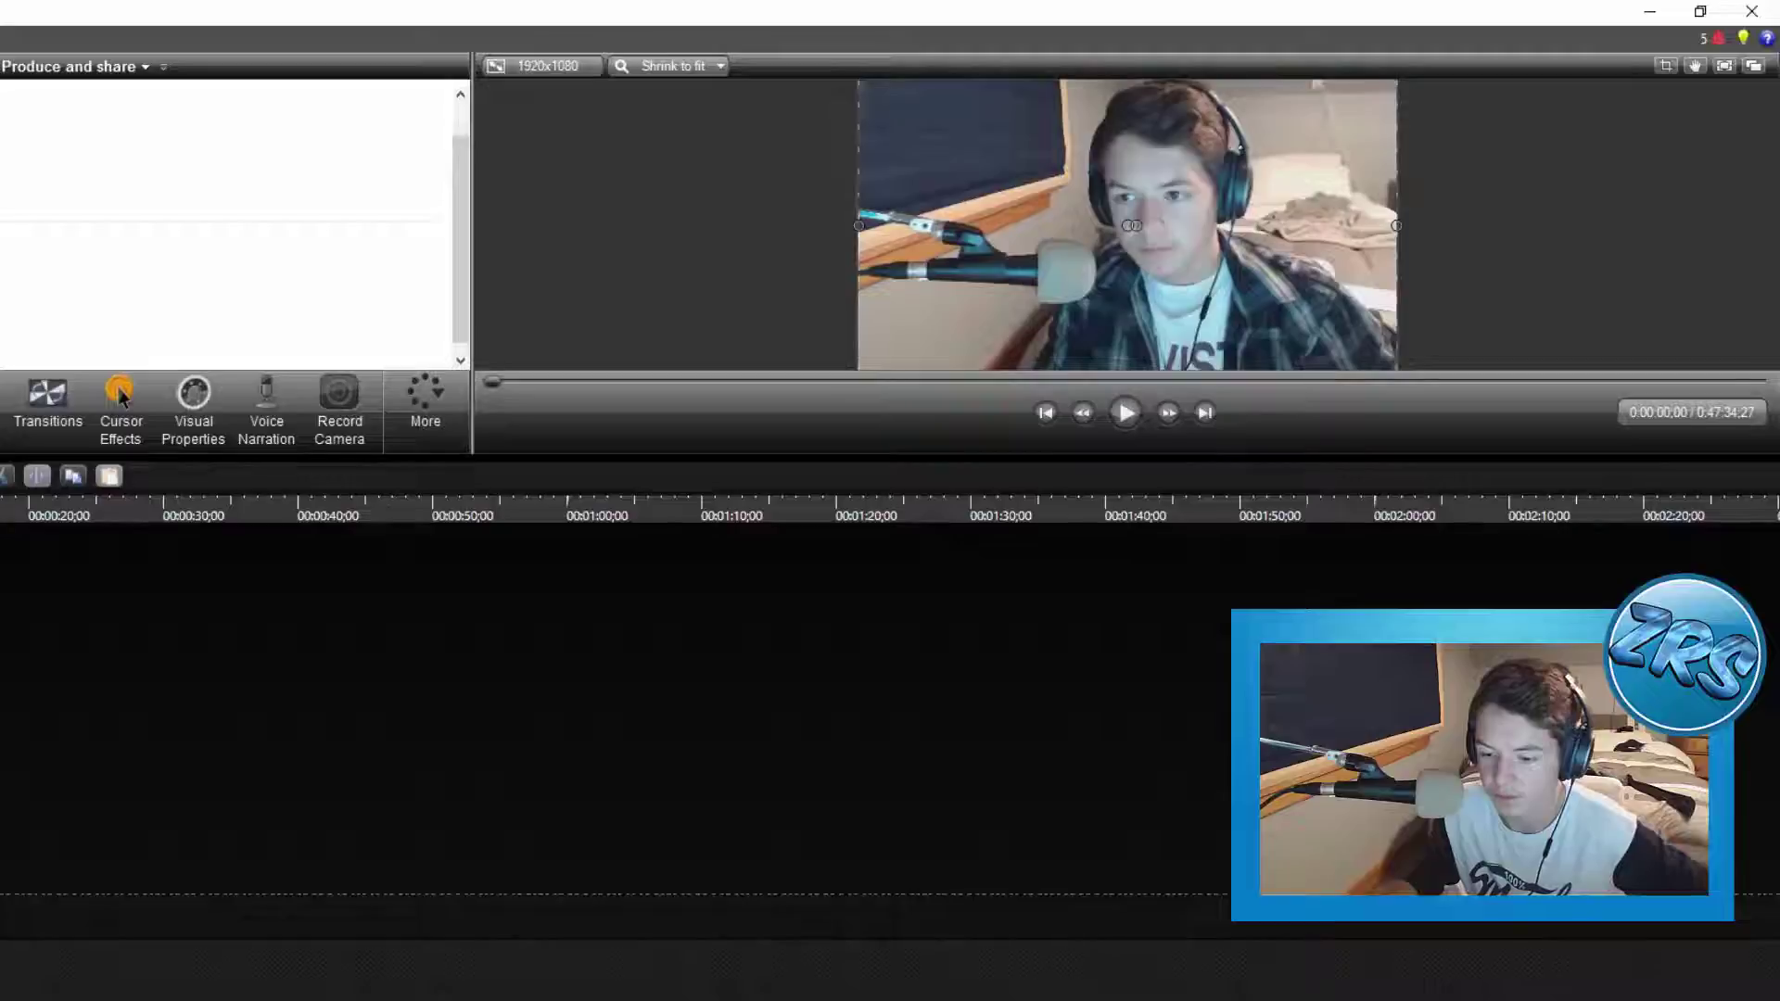
# - Open the webcam clip's Clip speed settings and play the preview briefly
pyautogui.rightClick(3, 706)
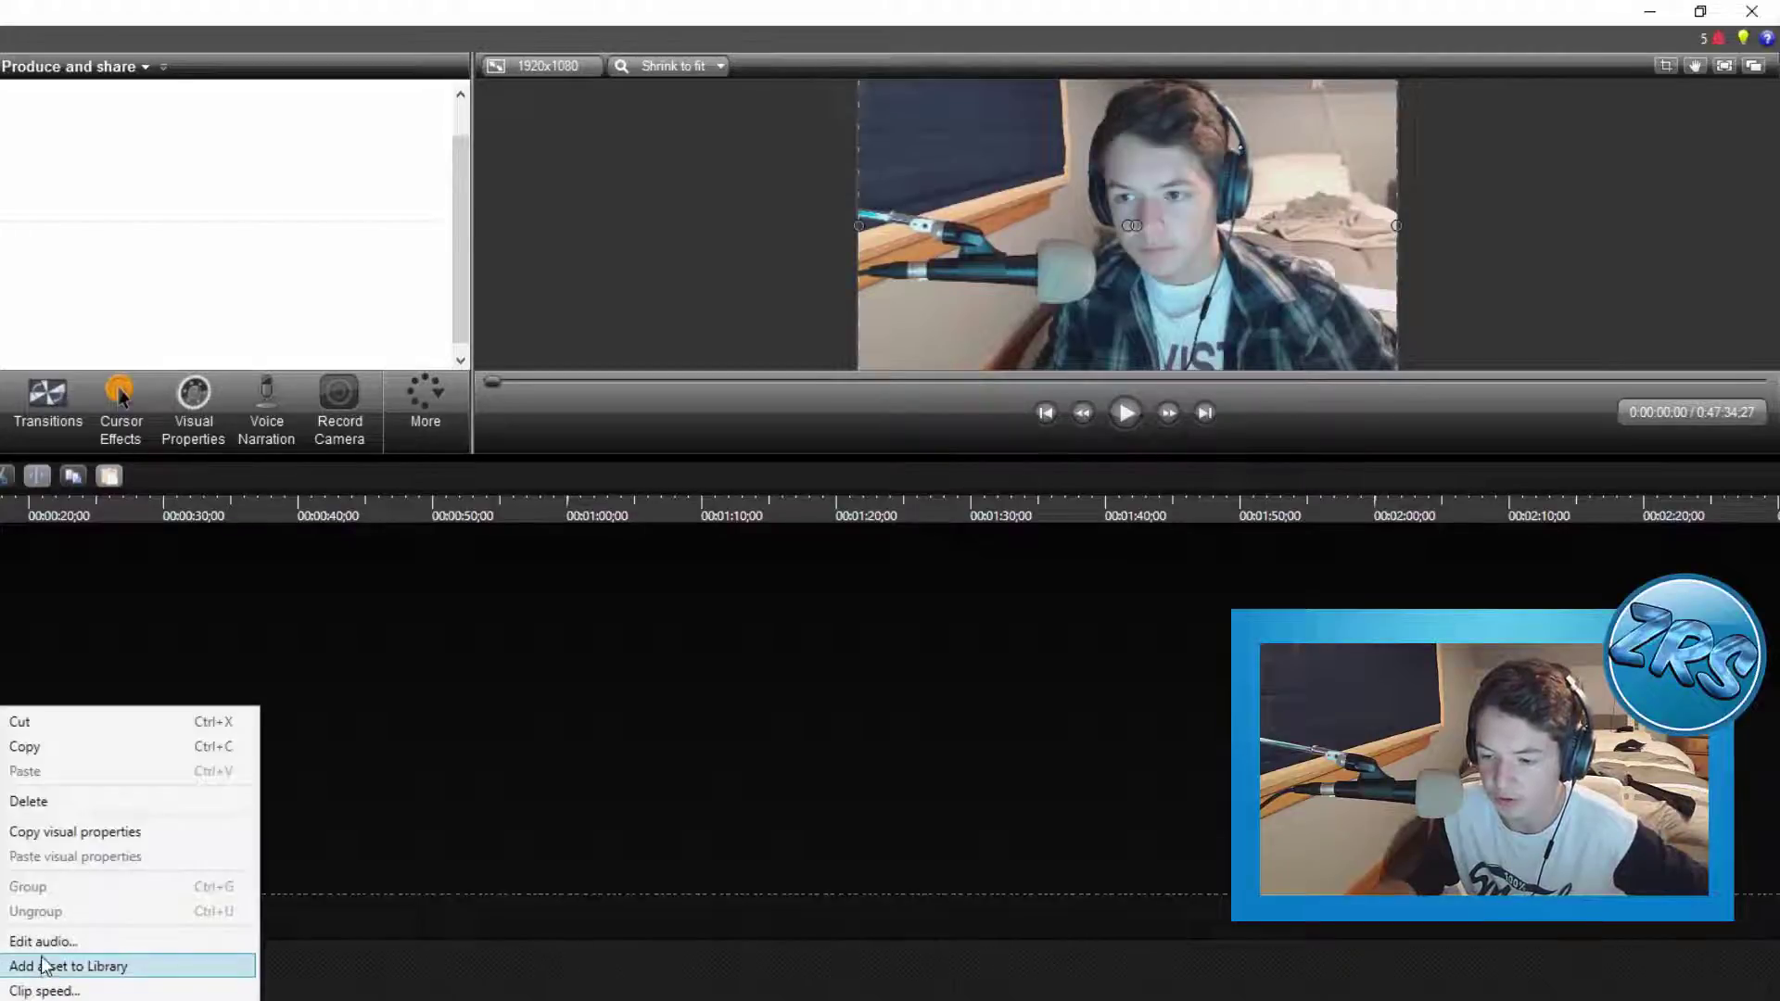
pyautogui.click(41, 988)
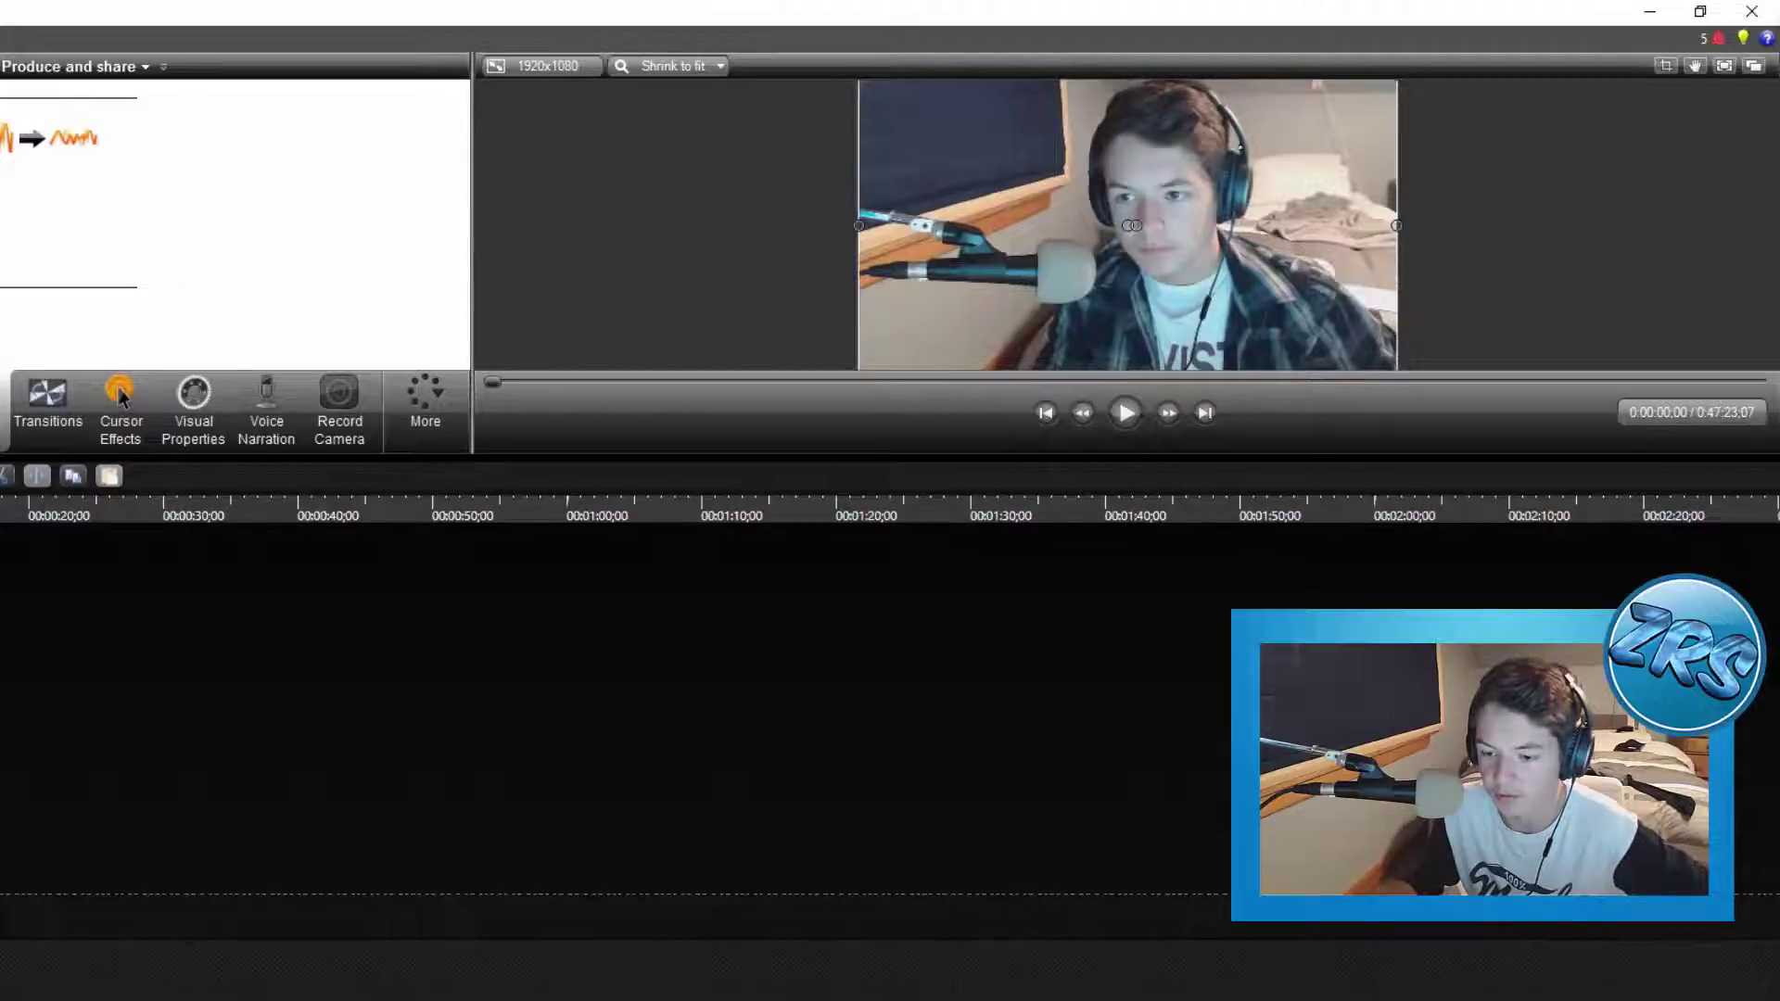
pyautogui.press('space')
pyautogui.press('space')
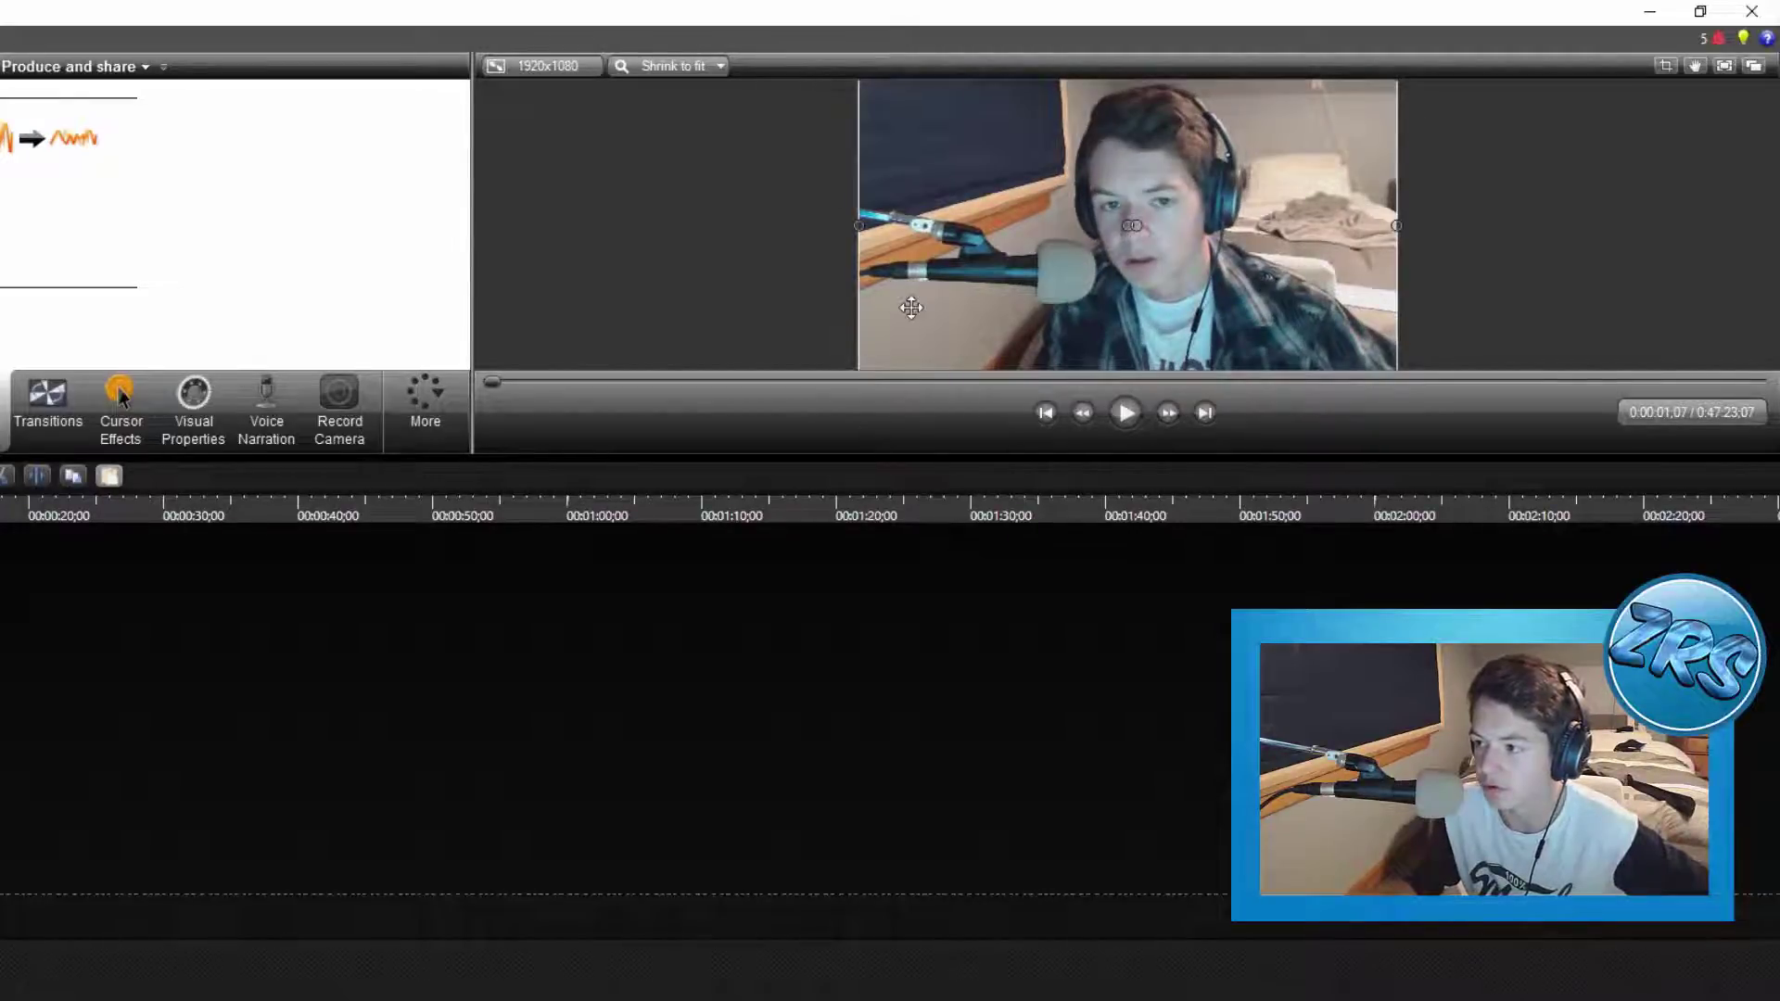
# - Resize the webcam clip into a small overlay in the top-right corner of the gameplay
pyautogui.moveTo(860, 367); pyautogui.dragTo(1086, 232)
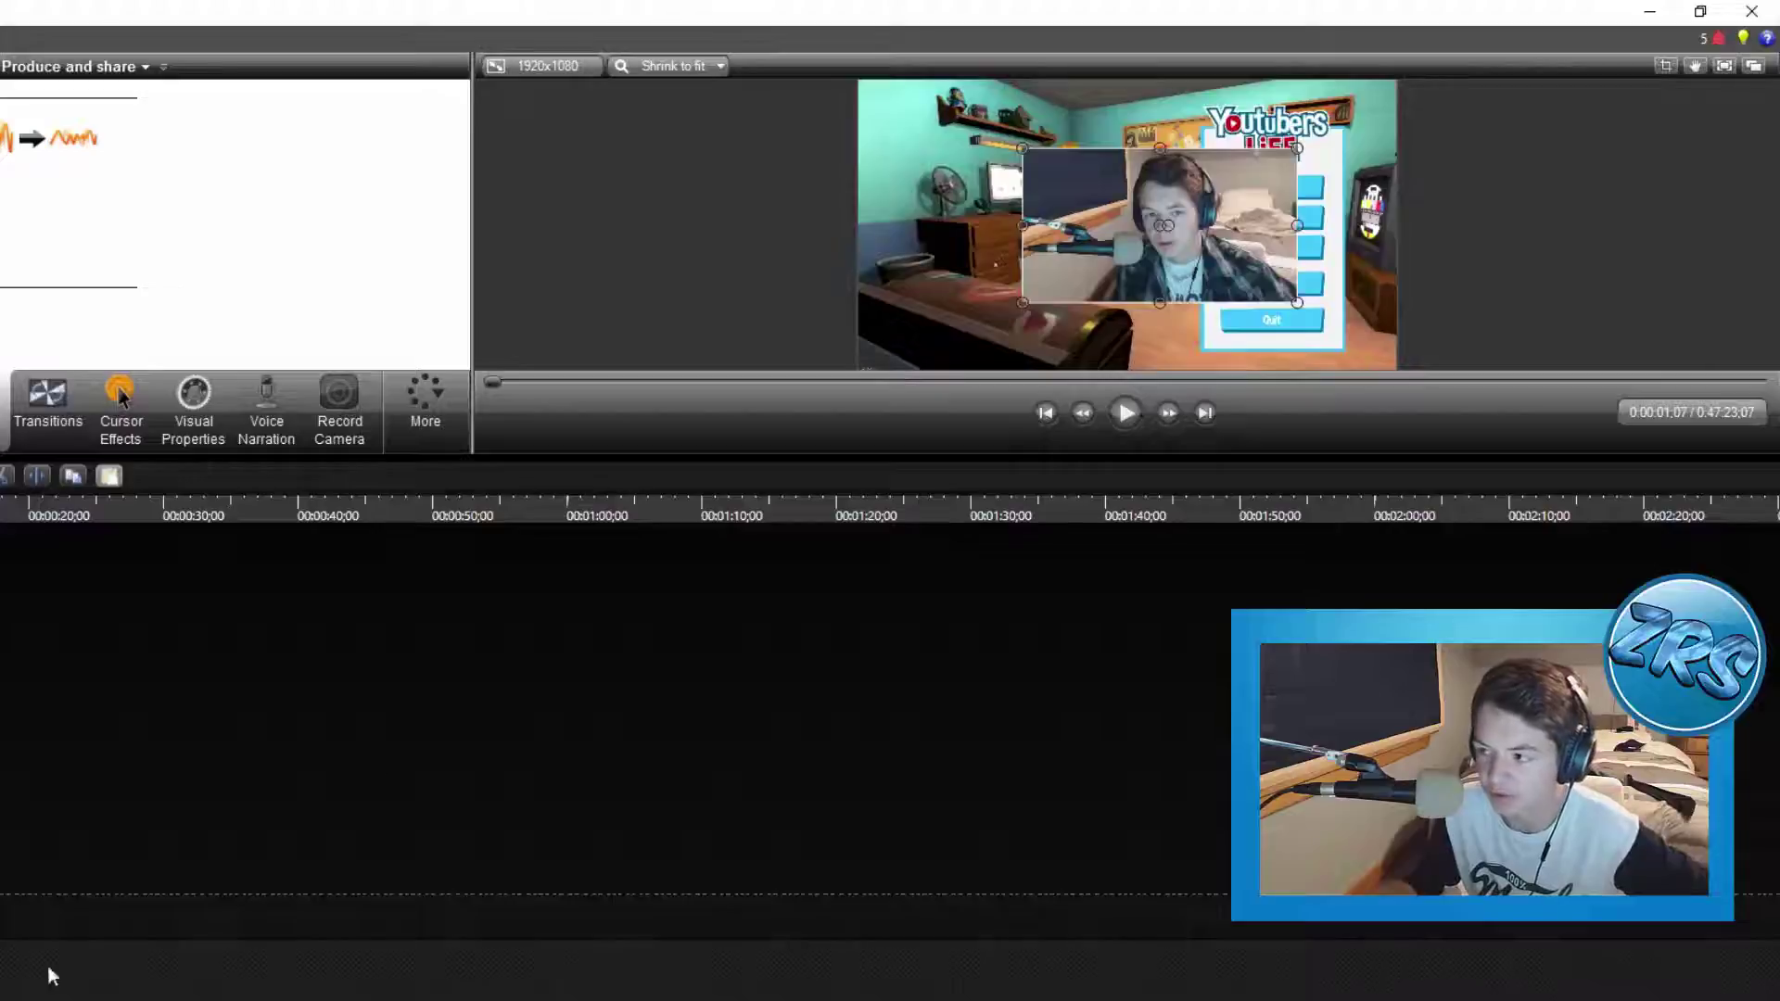
pyautogui.moveTo(1108, 286)
pyautogui.mouseDown()
pyautogui.moveTo(1052, 266)
pyautogui.moveTo(1077, 270)
pyautogui.moveTo(918, 357)
pyautogui.moveTo(1113, 260)
pyautogui.moveTo(868, 370)
pyautogui.moveTo(815, 367)
pyautogui.moveTo(1101, 318)
pyautogui.moveTo(1092, 262)
pyautogui.mouseUp()
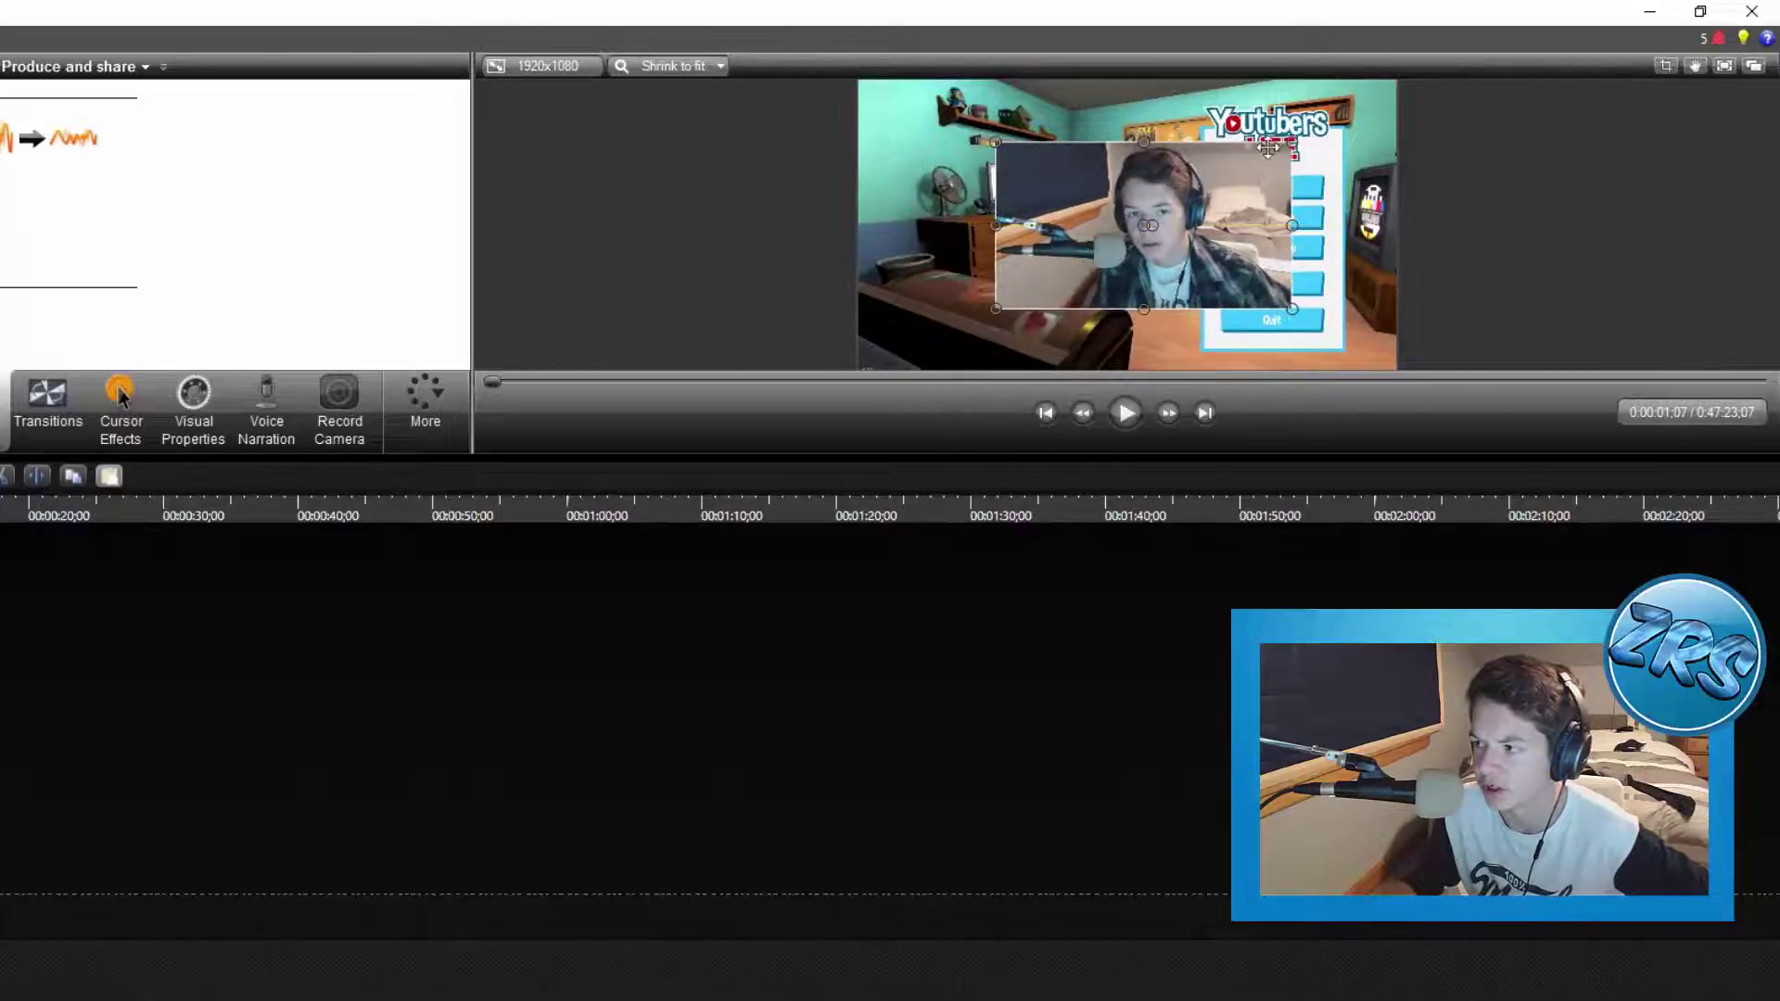
pyautogui.moveTo(1292, 141); pyautogui.dragTo(1260, 161)
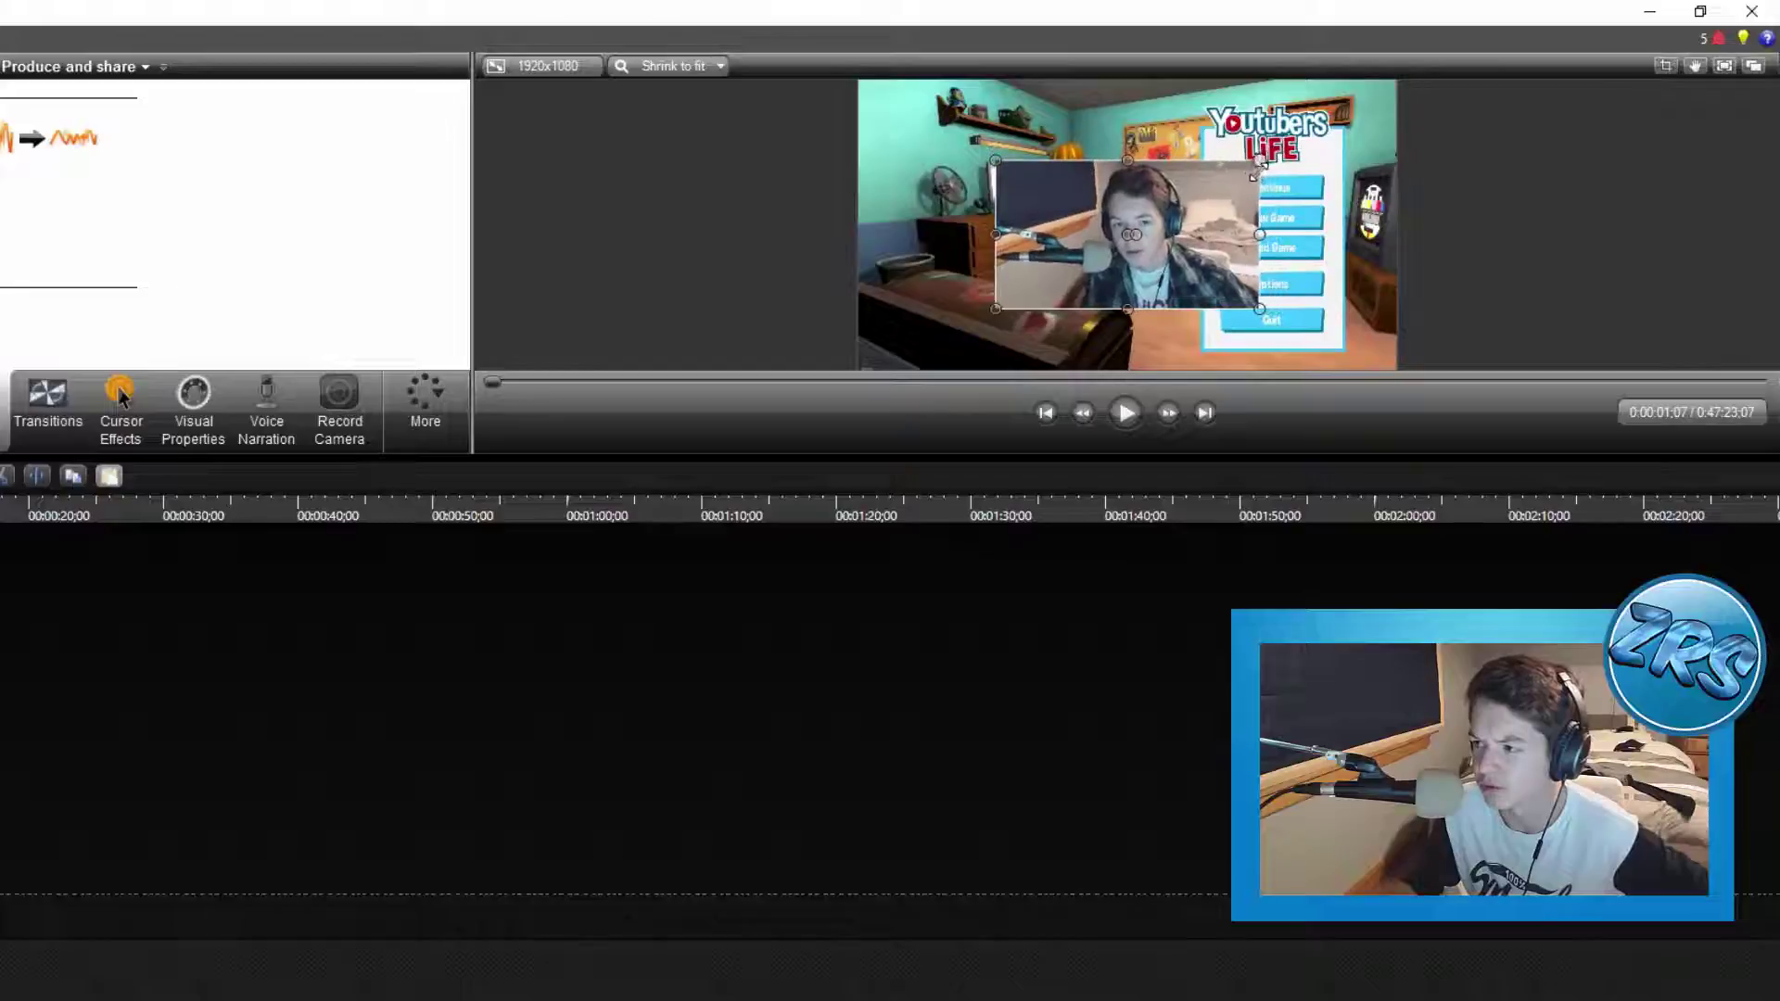
pyautogui.moveTo(1162, 205); pyautogui.dragTo(1166, 206)
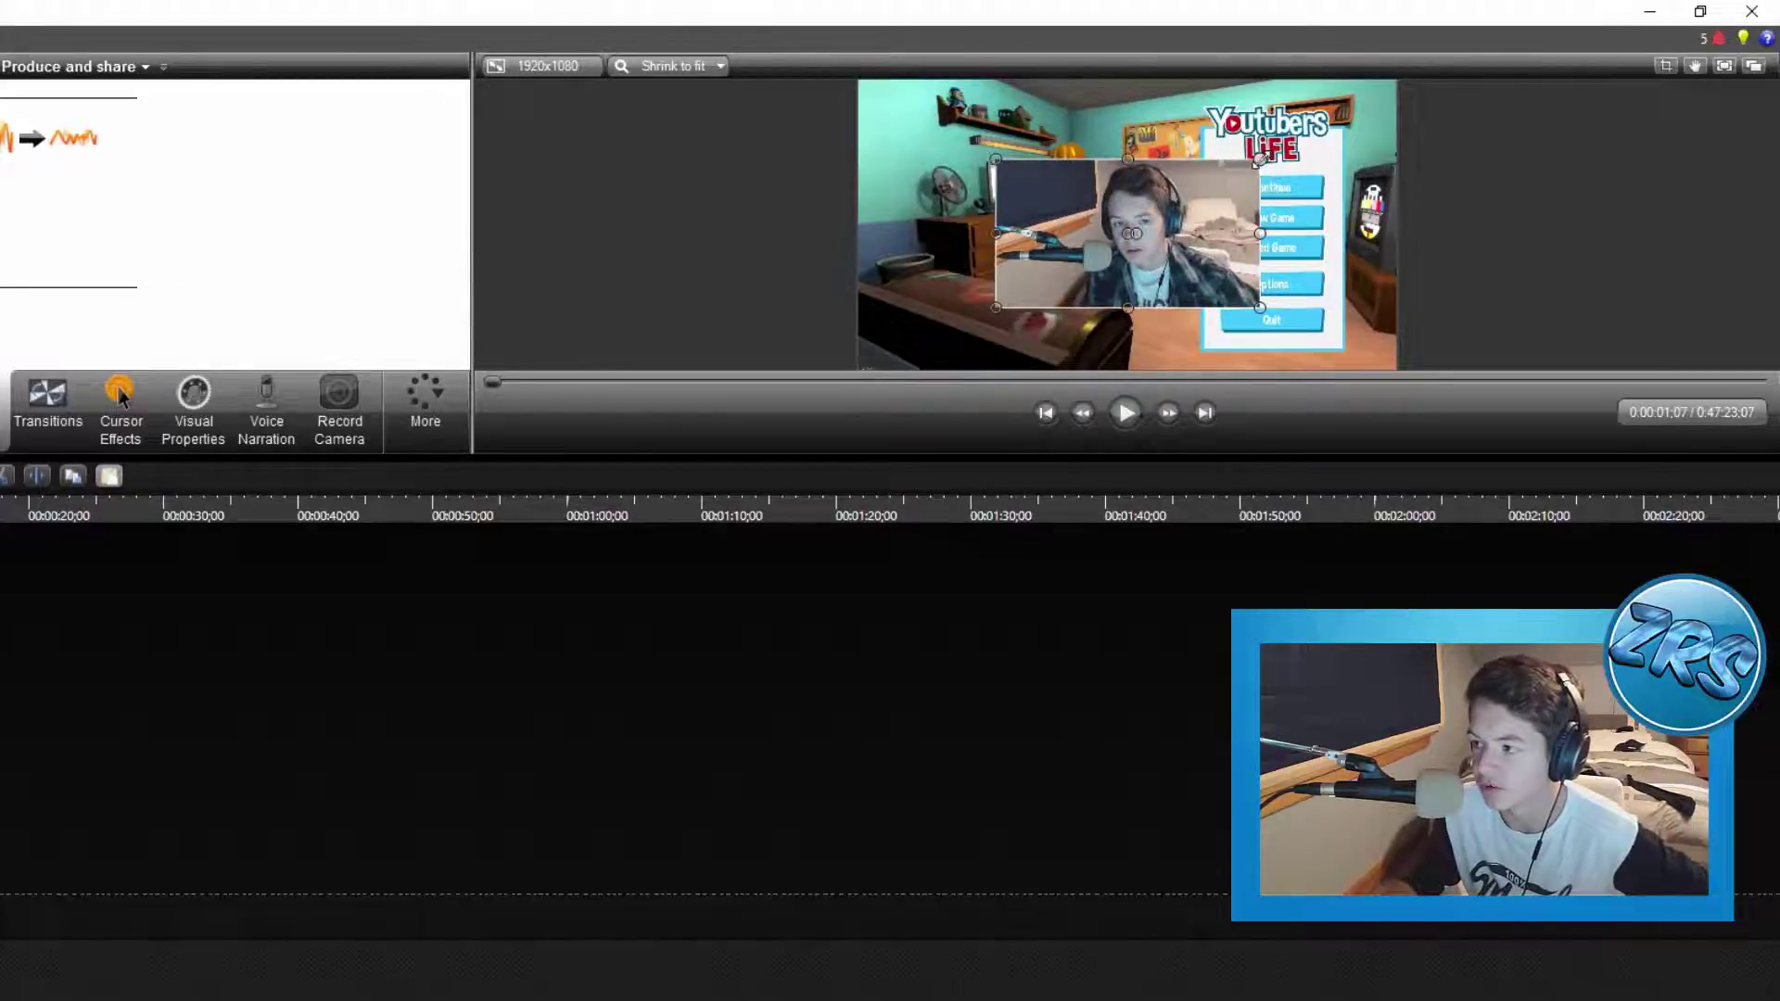
pyautogui.moveTo(1259, 158); pyautogui.dragTo(1304, 158)
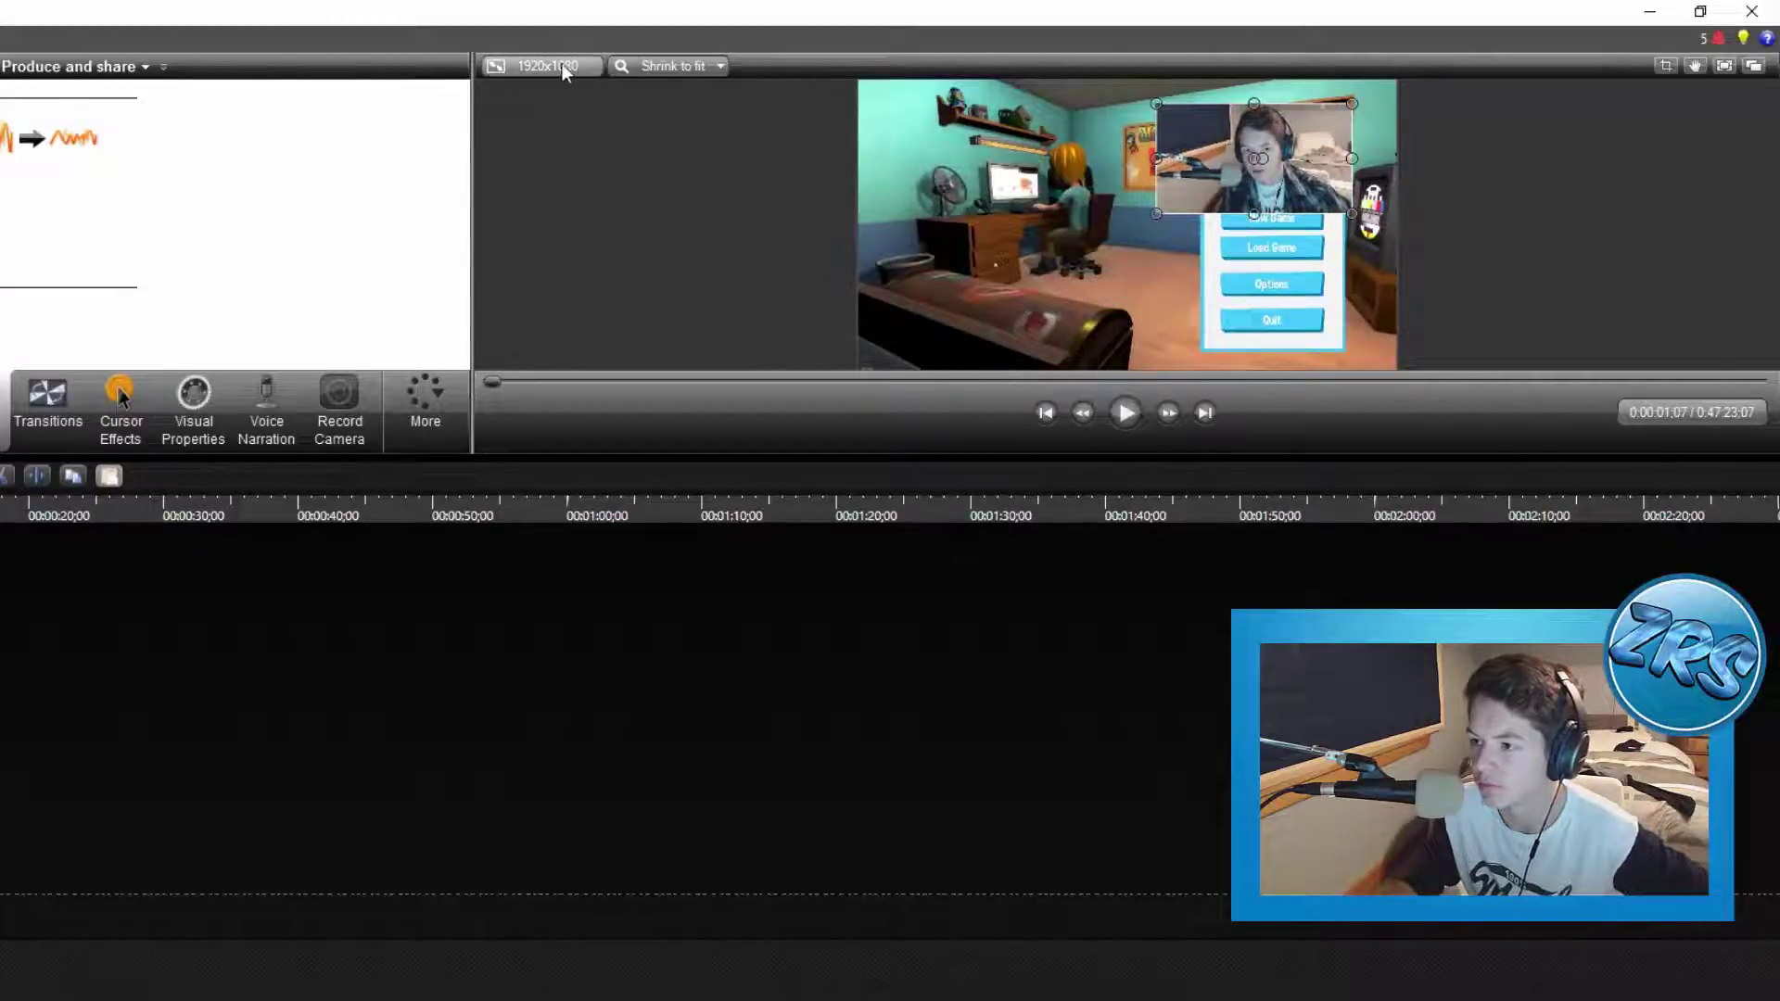
# - Zoom the canvas preview to 300%, then back to Shrink to fit
pyautogui.click(718, 65)
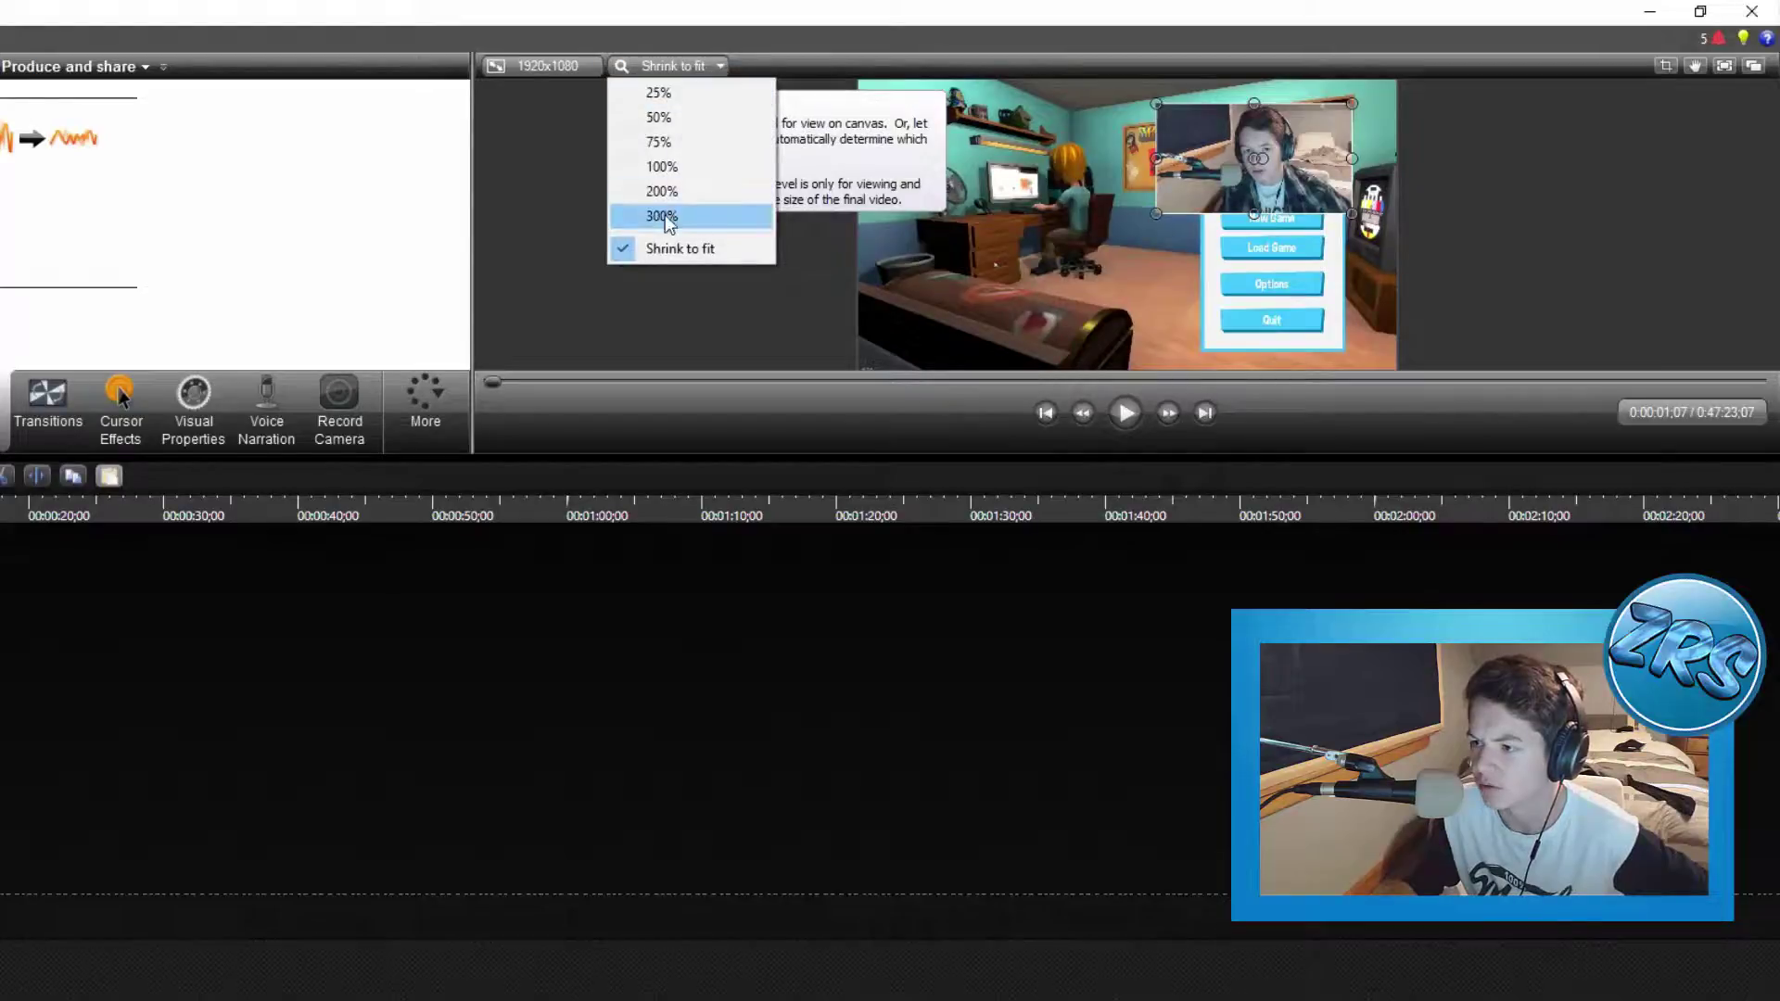
pyautogui.click(664, 215)
pyautogui.click(713, 66)
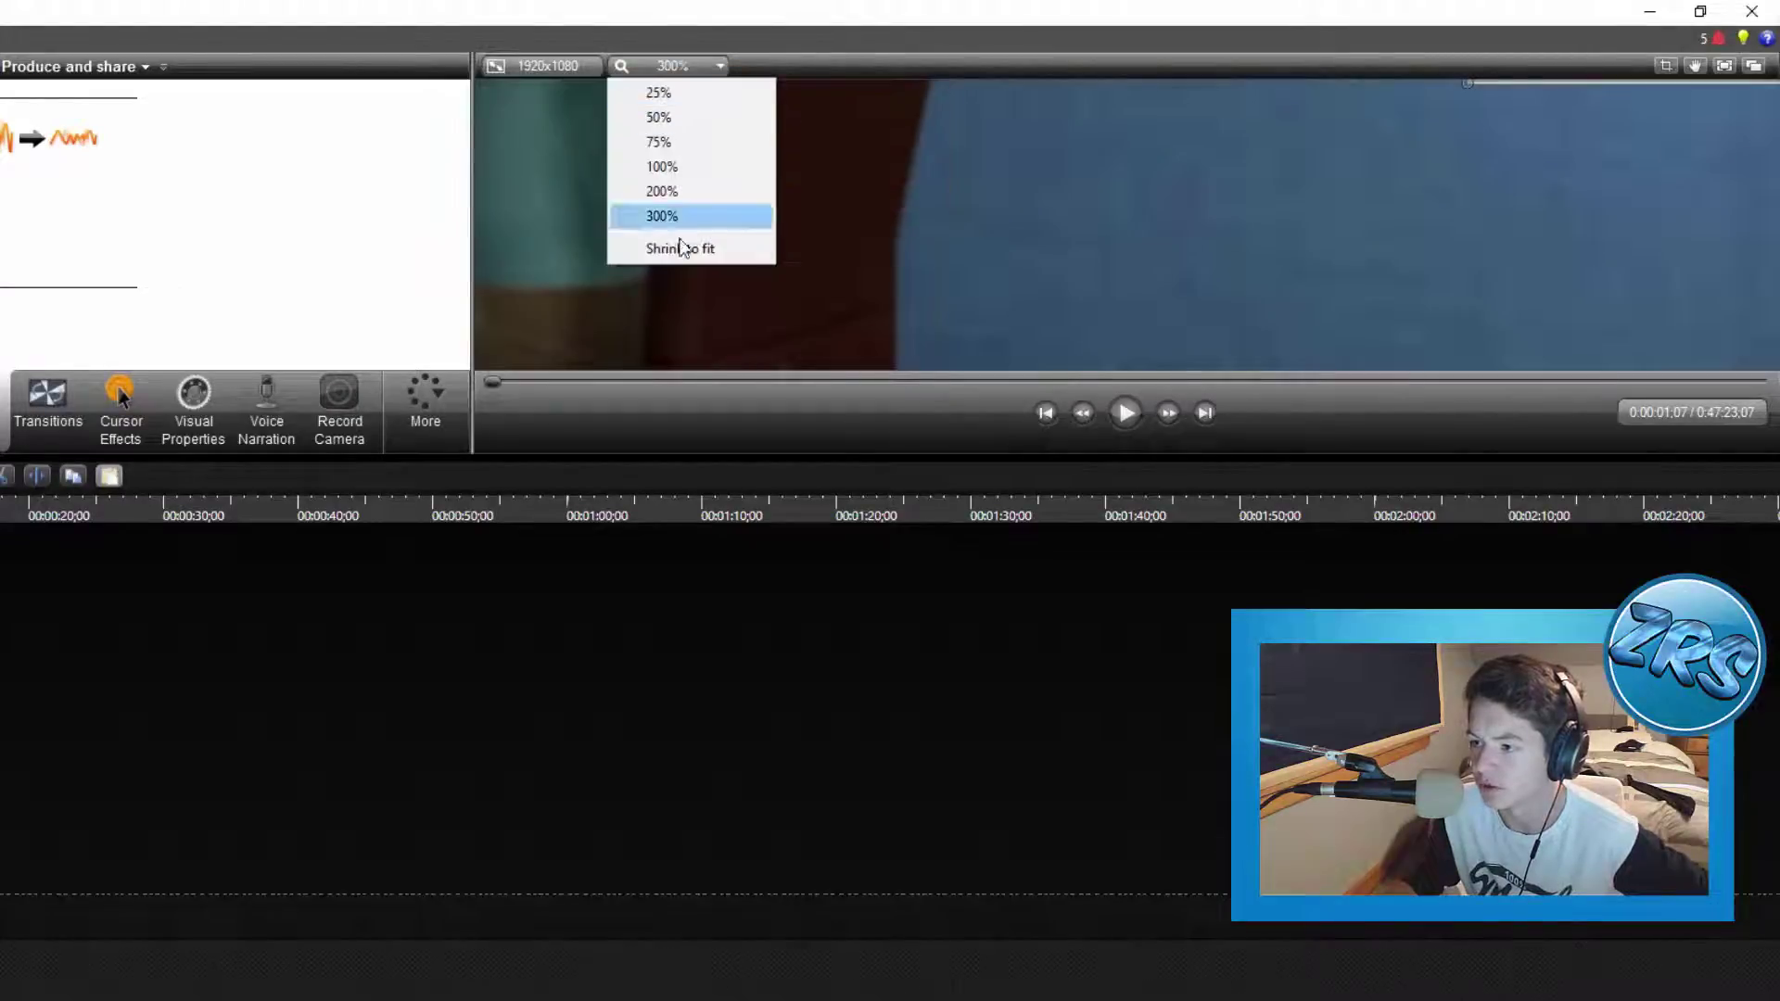
pyautogui.click(681, 248)
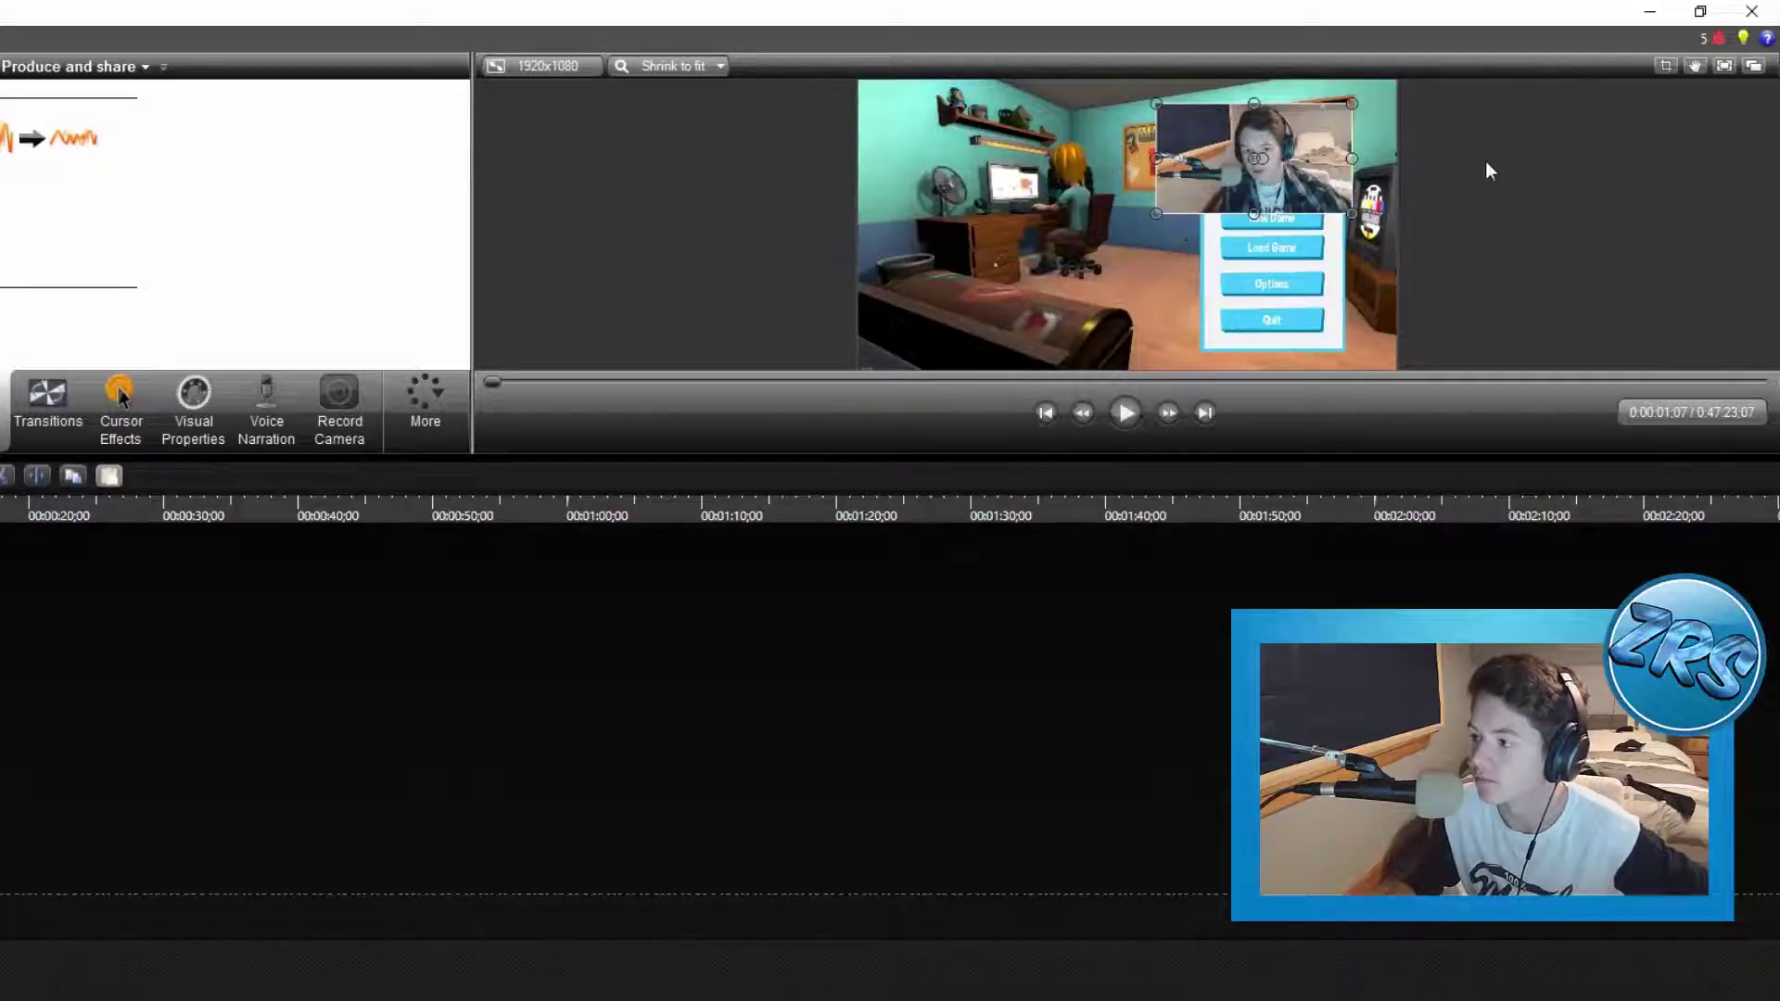
# - Fine-tune the webcam overlay's size and top-right position, then deselect it
pyautogui.moveTo(1235, 158); pyautogui.dragTo(1247, 151)
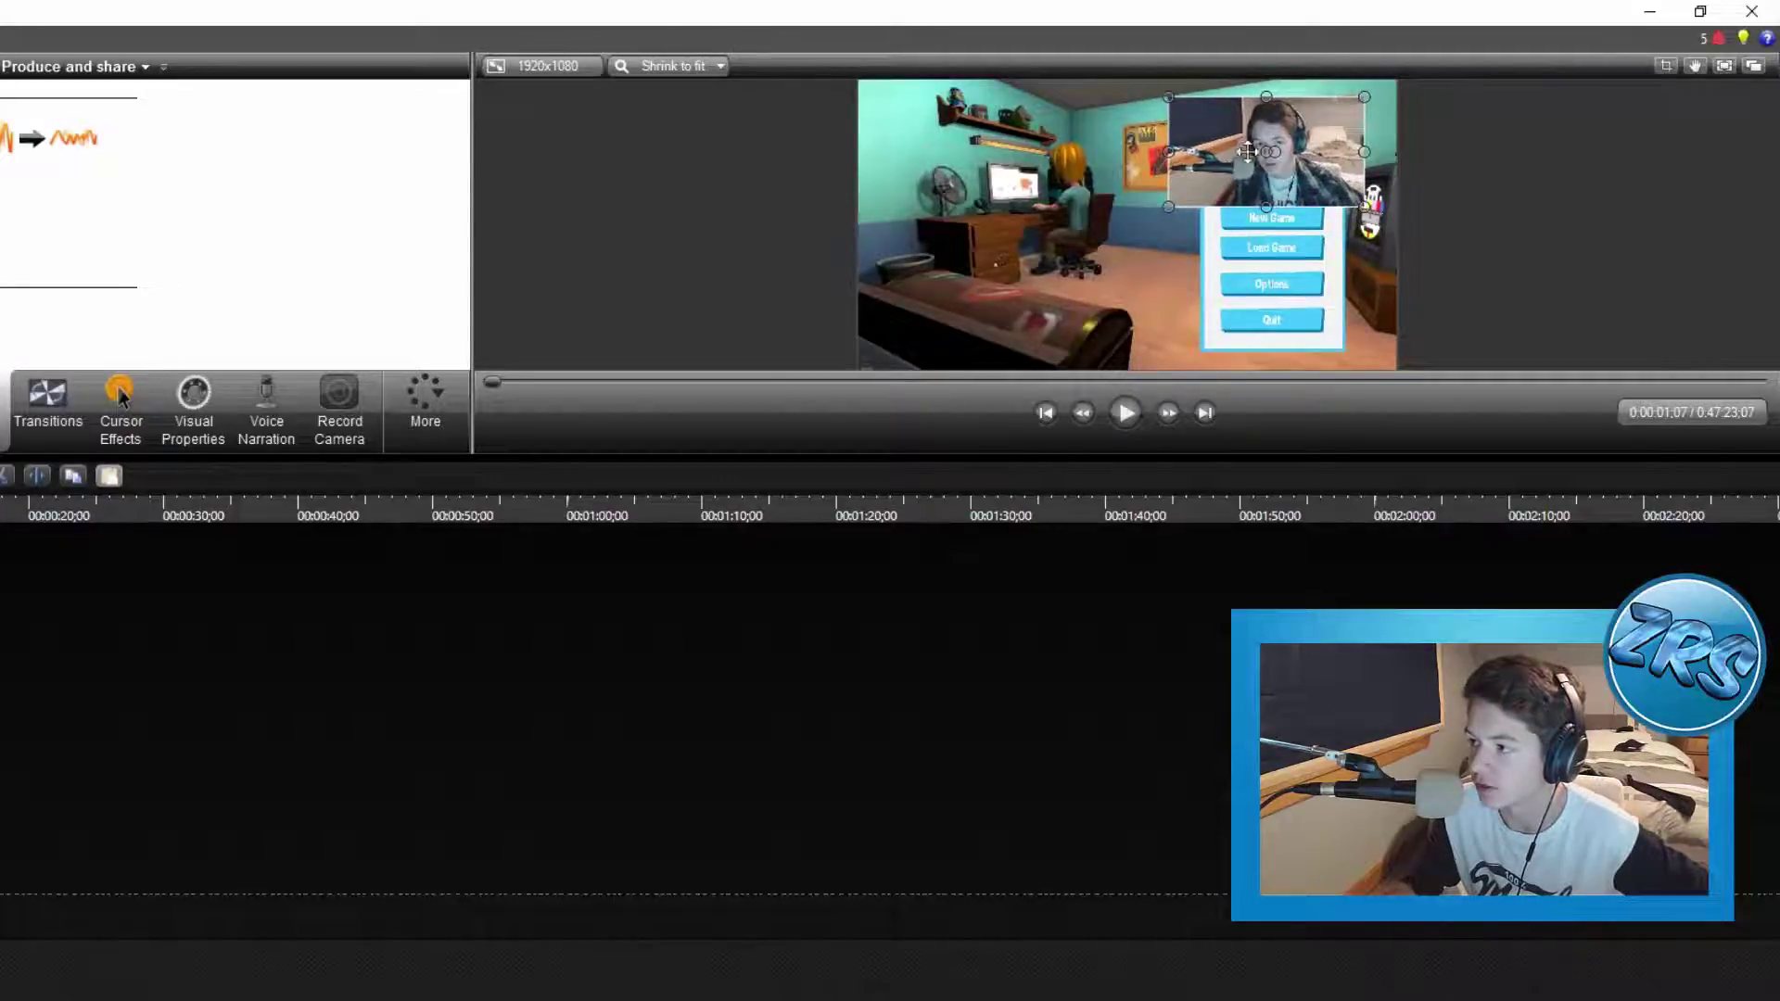
pyautogui.moveTo(1363, 97); pyautogui.dragTo(1336, 132)
pyautogui.moveTo(1277, 194); pyautogui.dragTo(1278, 206)
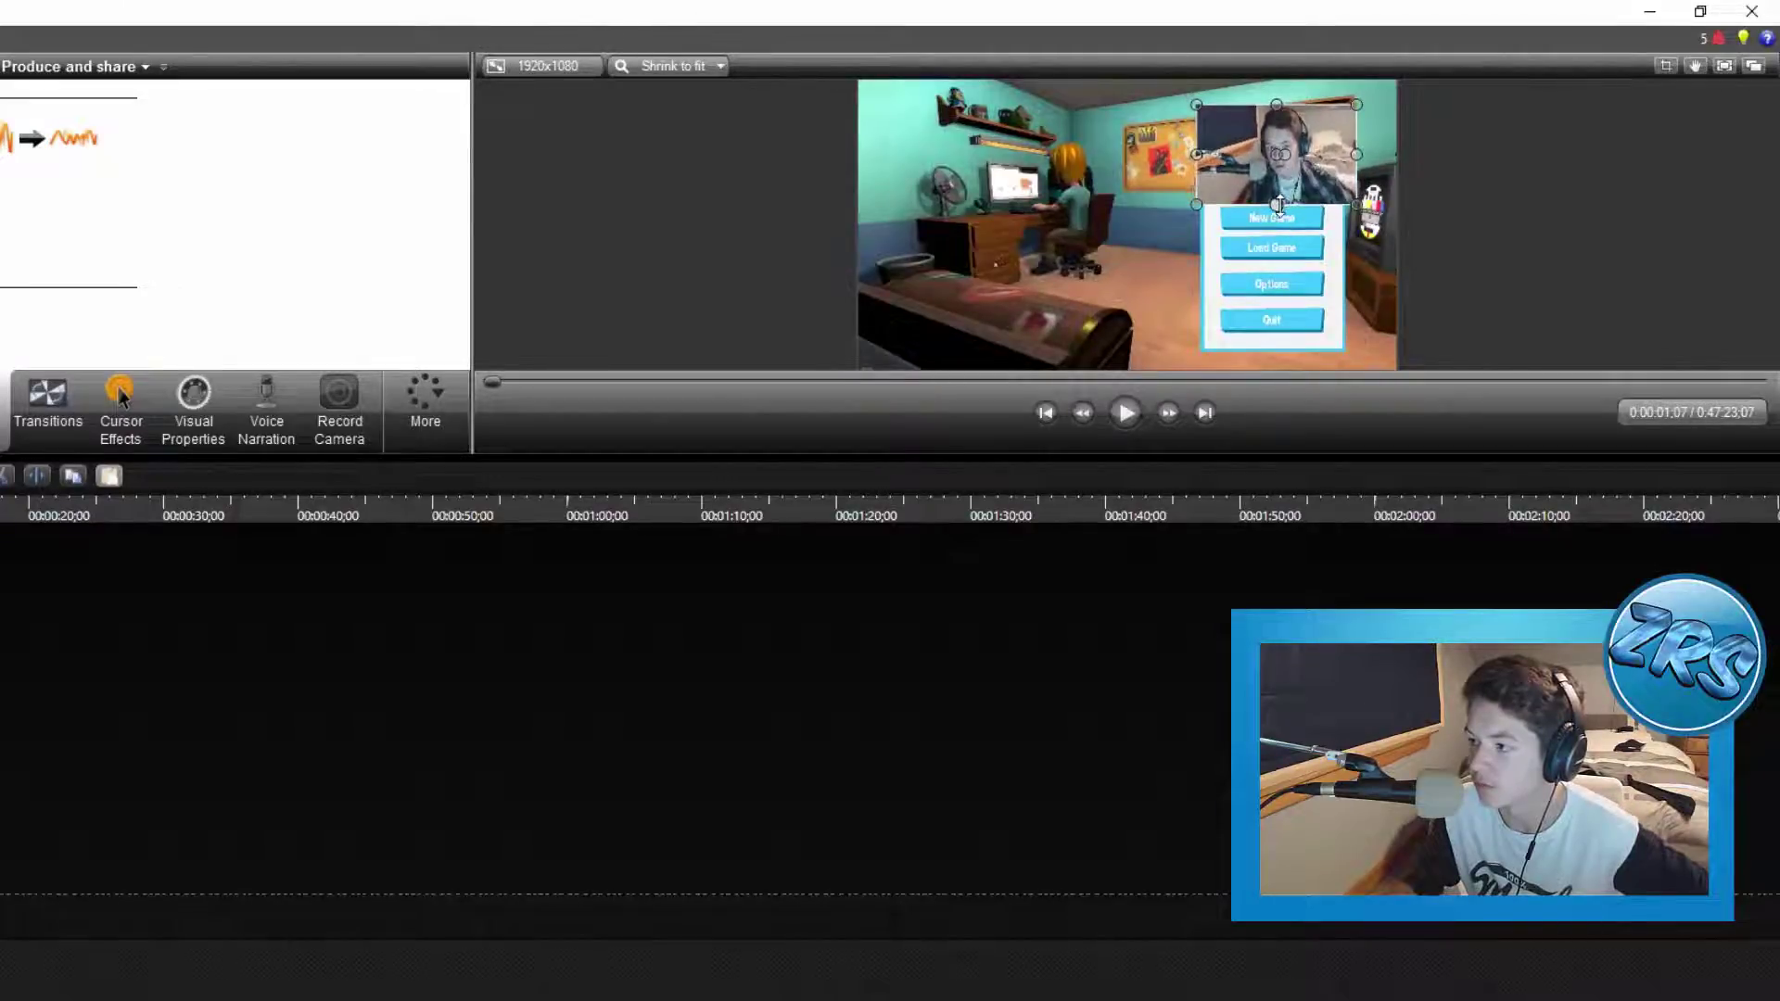
pyautogui.moveTo(1196, 149); pyautogui.dragTo(1186, 155)
pyautogui.click(1573, 219)
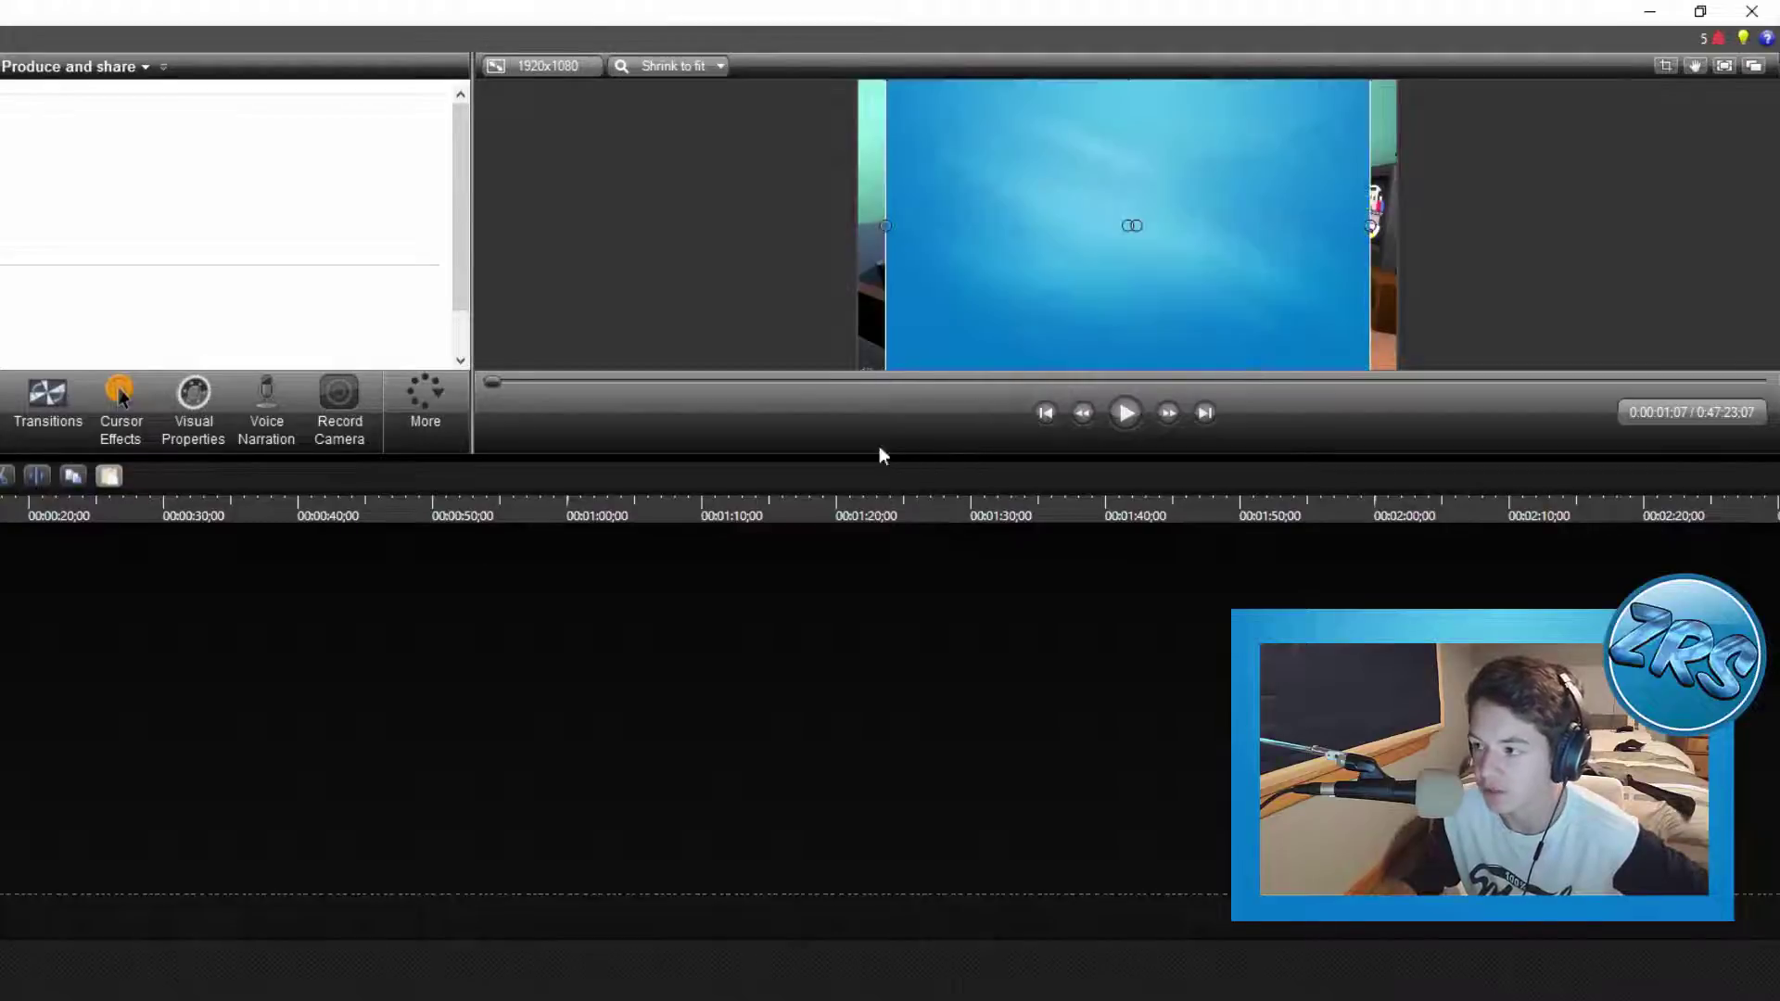
# - Shrink and reposition the blue background image toward the webcam overlay
pyautogui.moveTo(1037, 230)
pyautogui.mouseDown()
pyautogui.moveTo(1078, 236)
pyautogui.moveTo(1027, 241)
pyautogui.mouseUp()
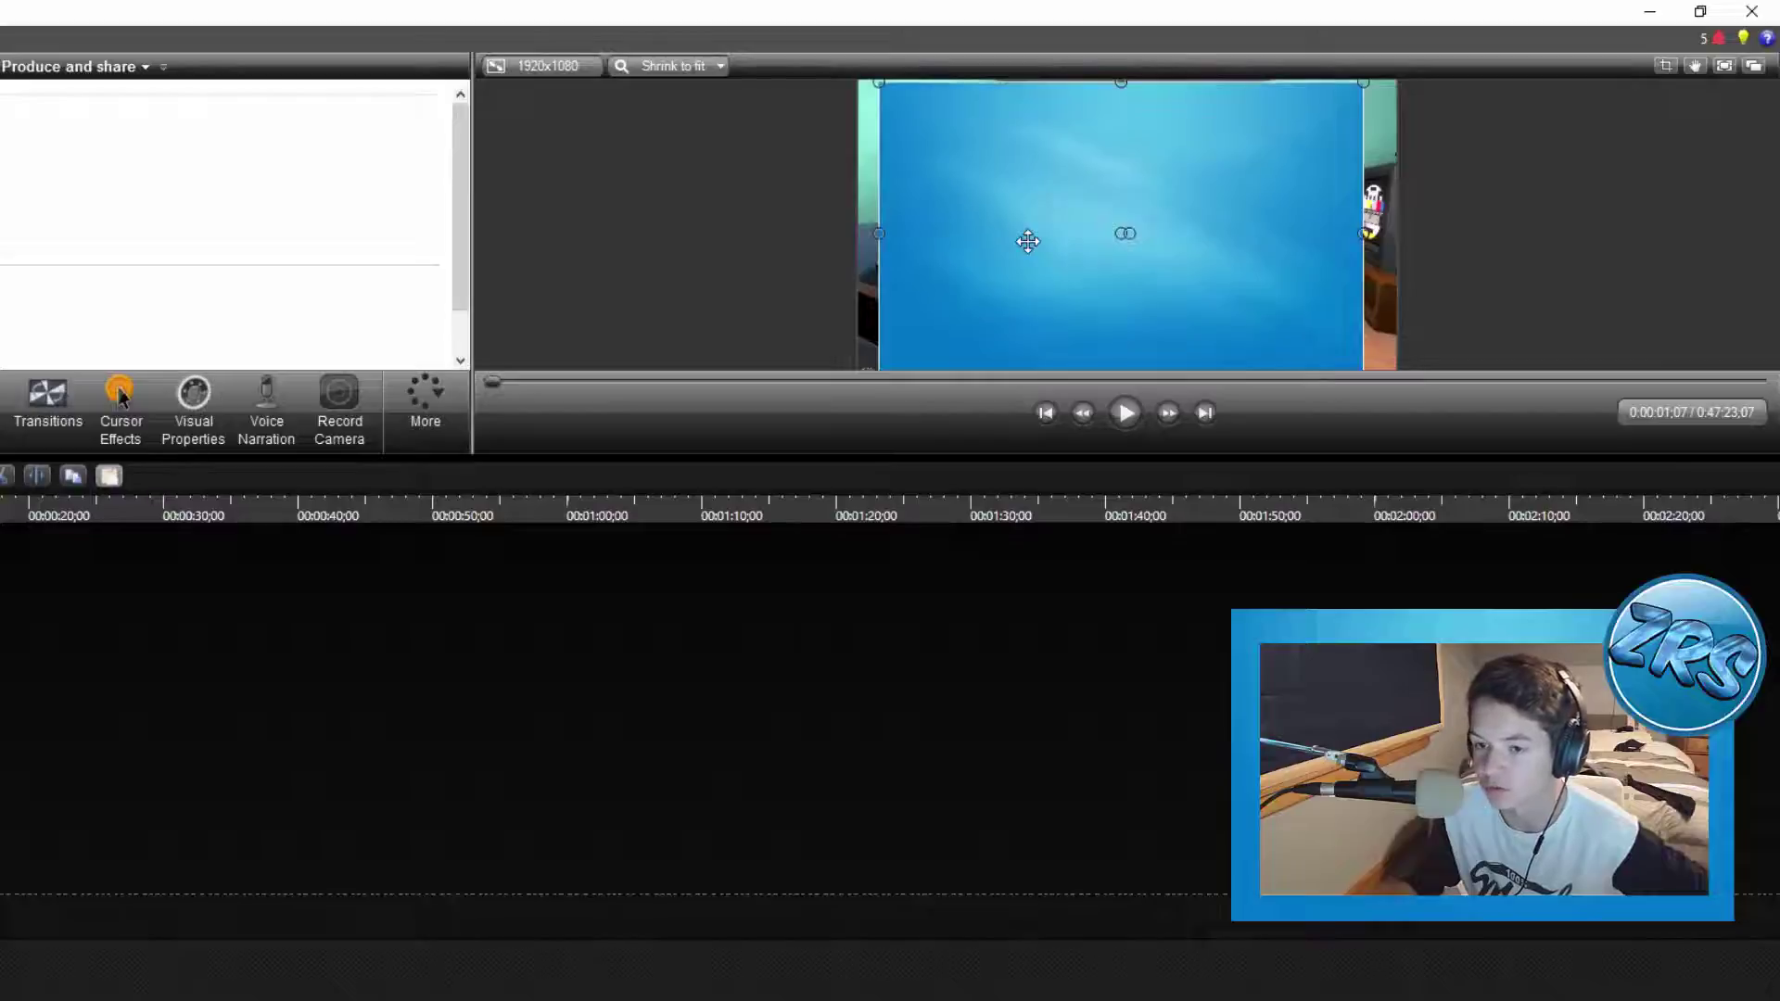
pyautogui.moveTo(1027, 241); pyautogui.dragTo(921, 262)
pyautogui.moveTo(881, 364); pyautogui.dragTo(1082, 237)
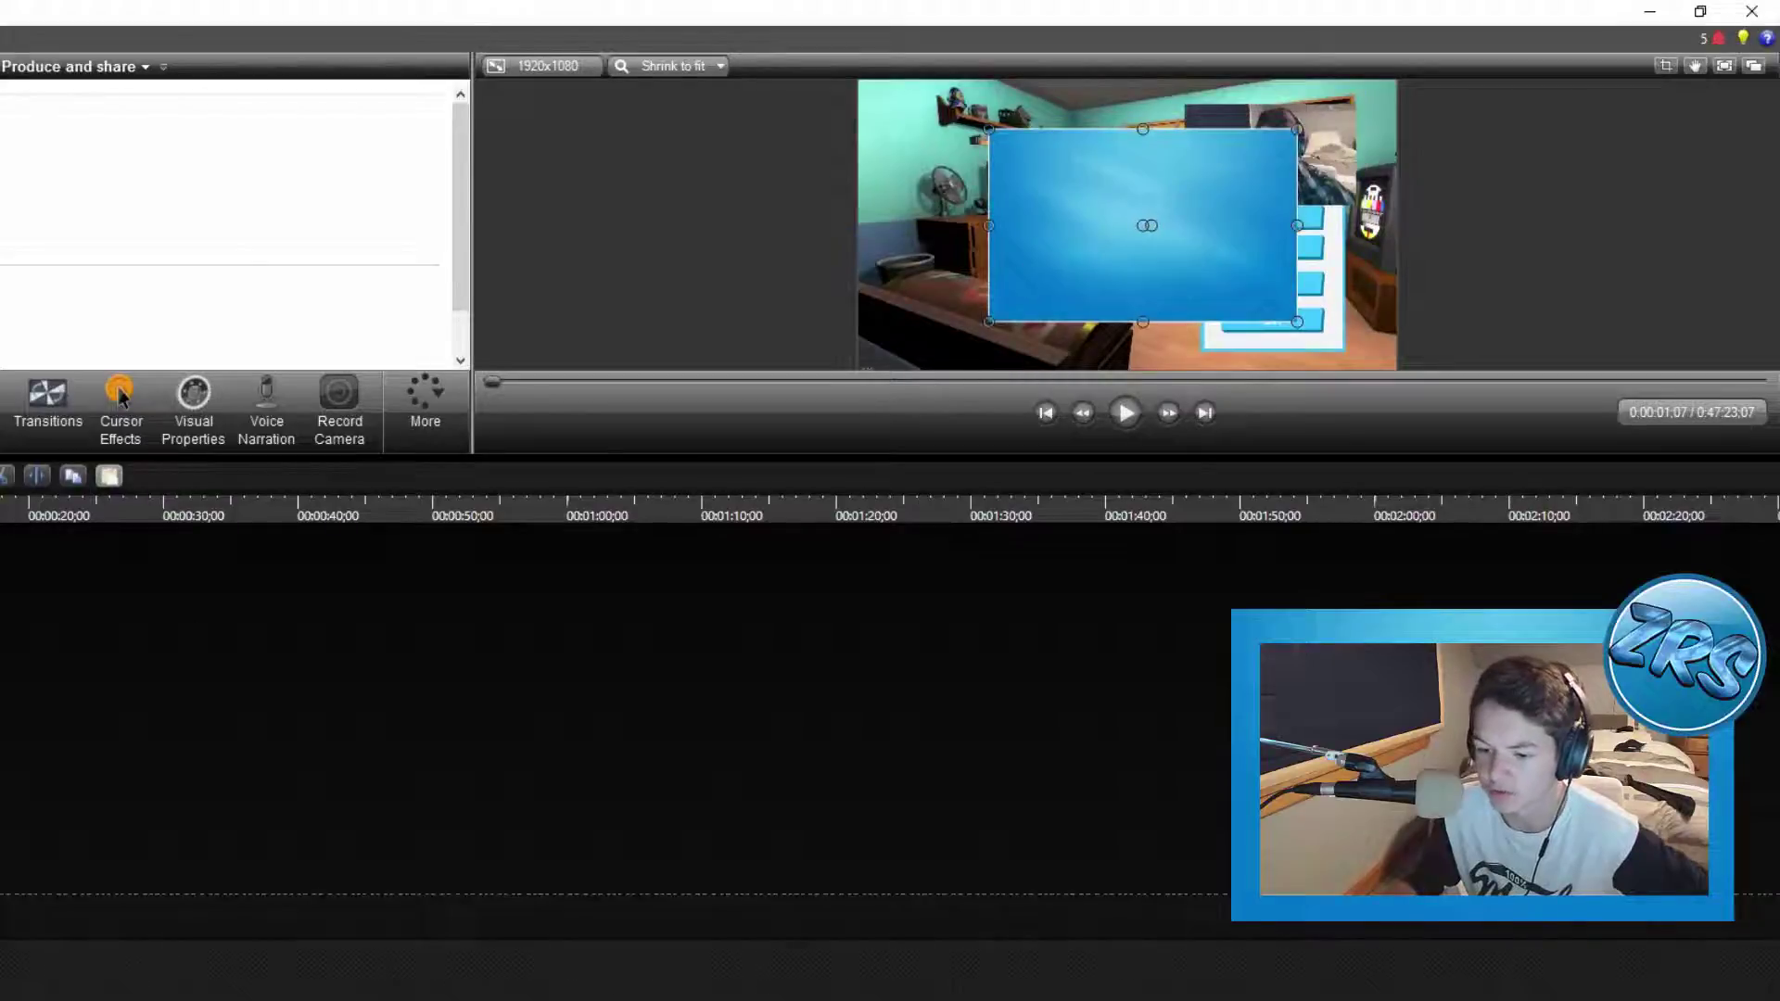
# - Put the blue image behind the webcam and resize it into a border frame
pyautogui.hotkey('ctrl', 'v')
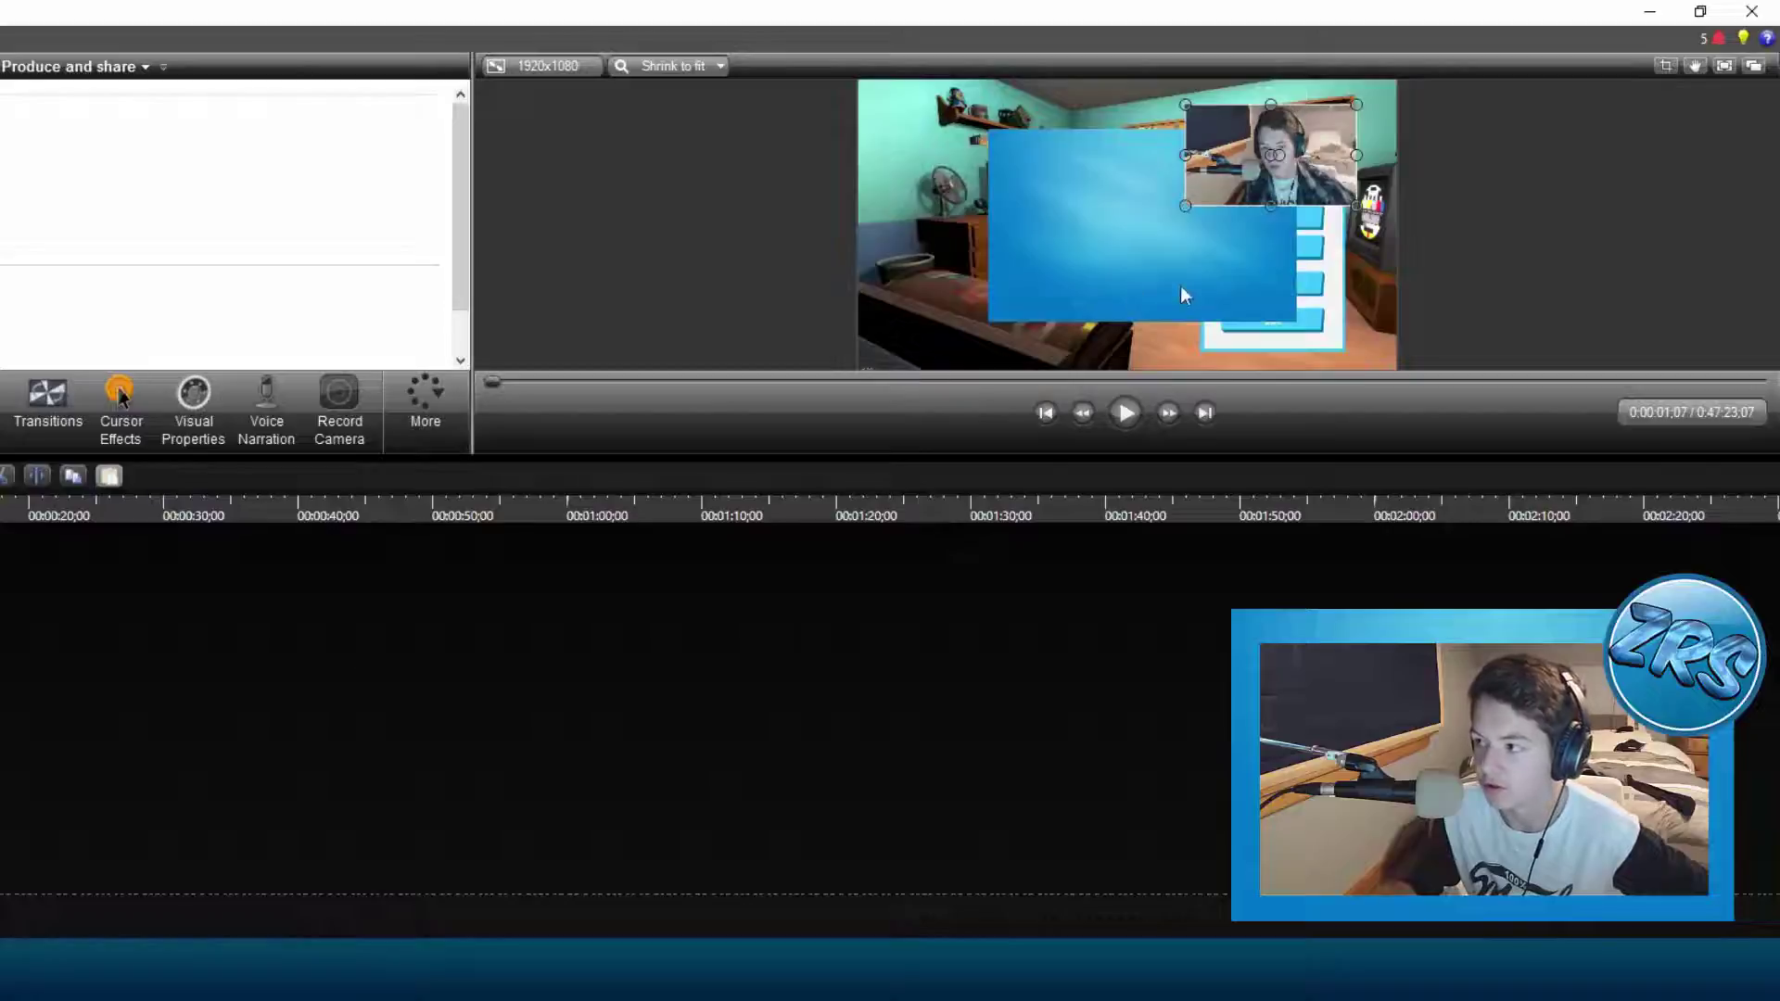
pyautogui.moveTo(1111, 264); pyautogui.dragTo(1187, 224)
pyautogui.moveTo(1066, 285); pyautogui.dragTo(1169, 226)
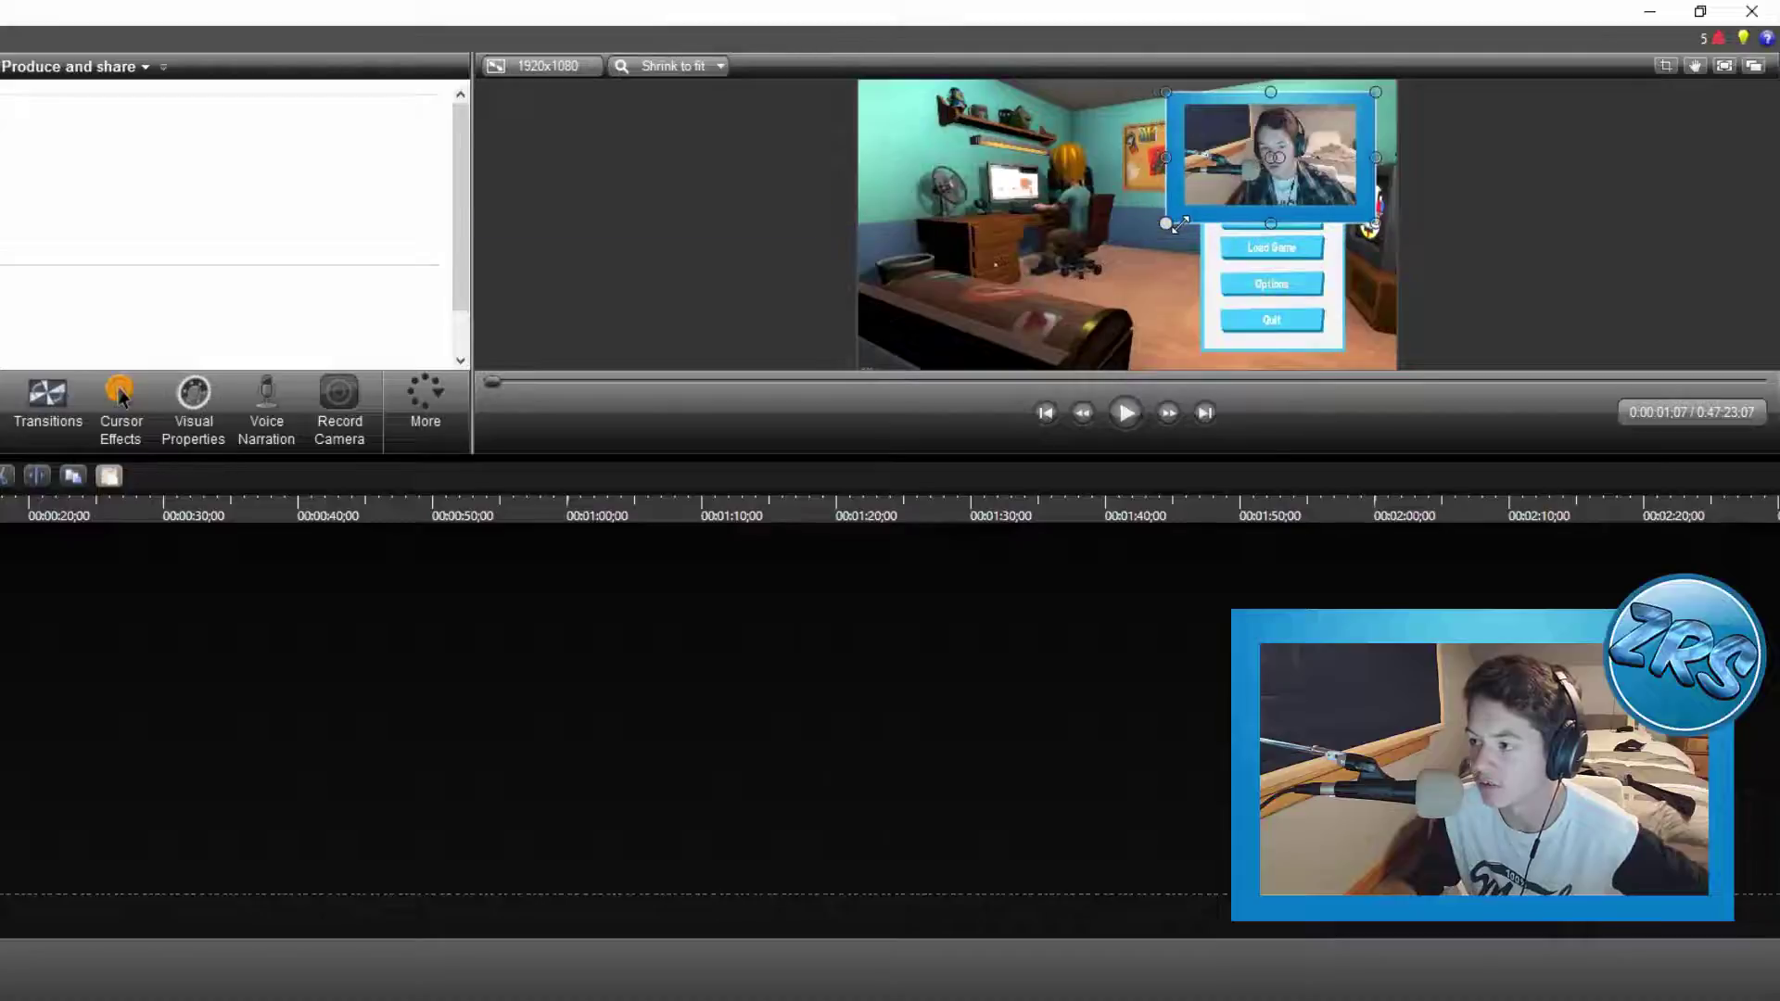
pyautogui.click(1532, 196)
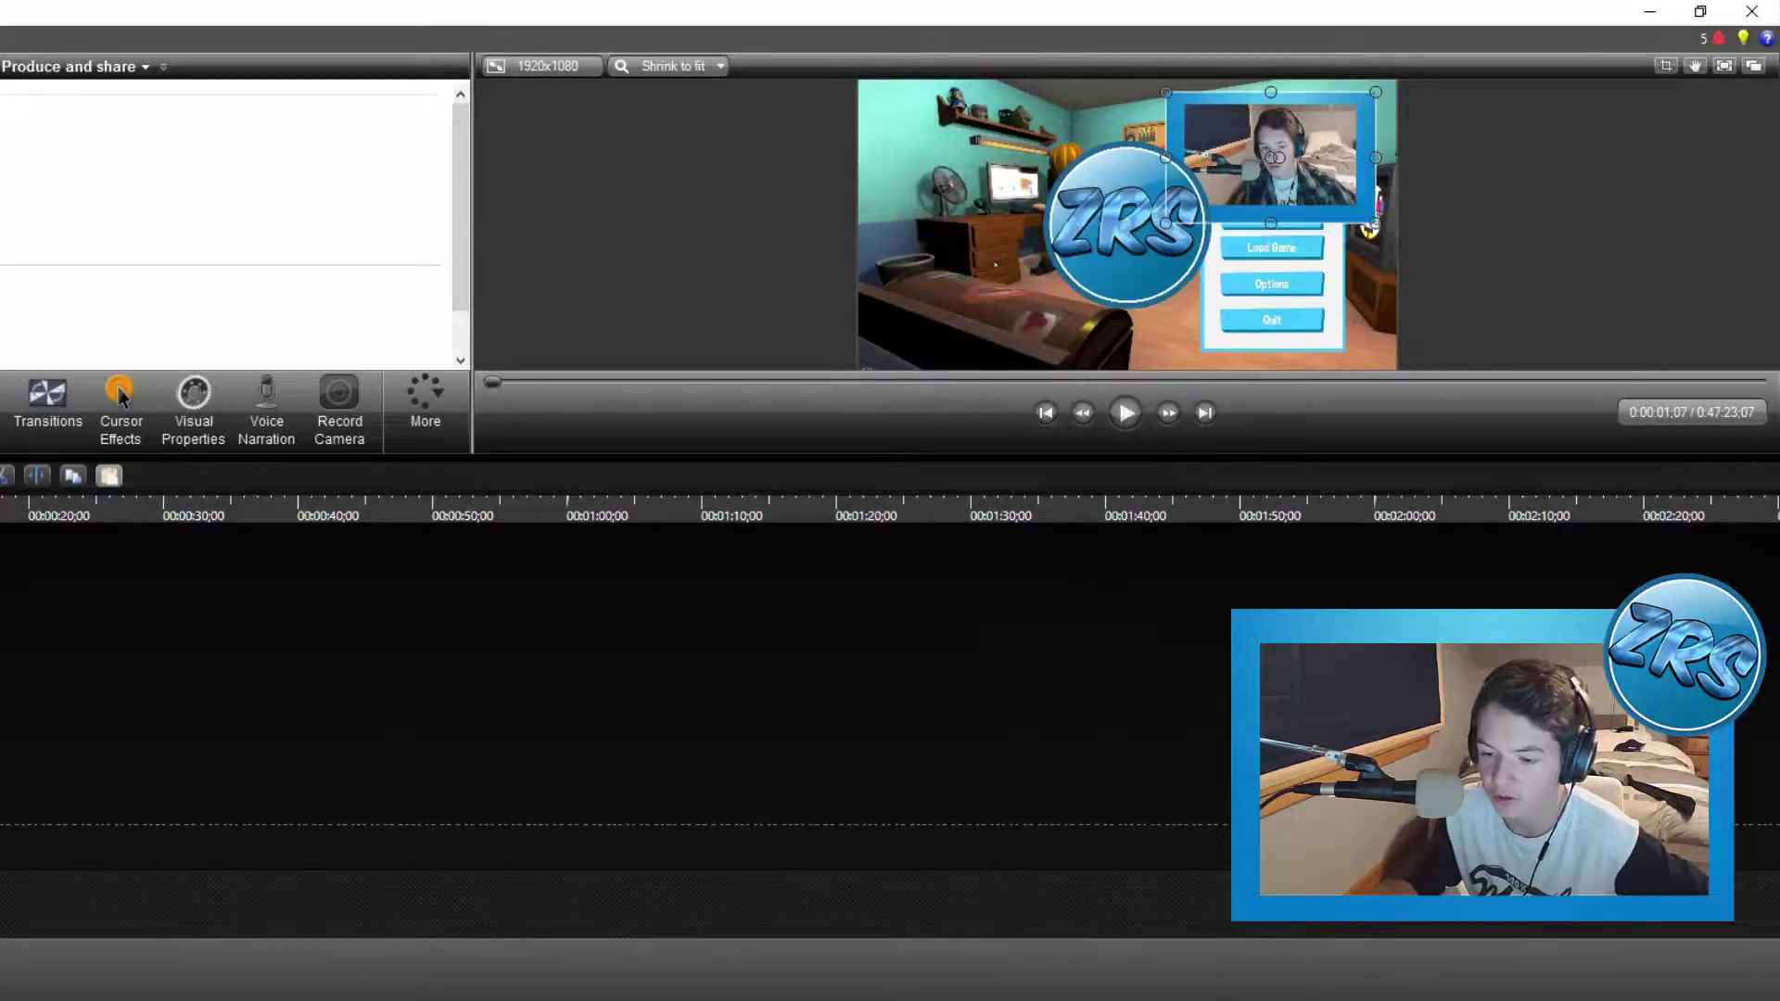
# - Lengthen the logo clip, shrink the ZRS logo onto the frame's corner, and enlarge the blue frame
pyautogui.moveTo(9, 876); pyautogui.dragTo(247, 871)
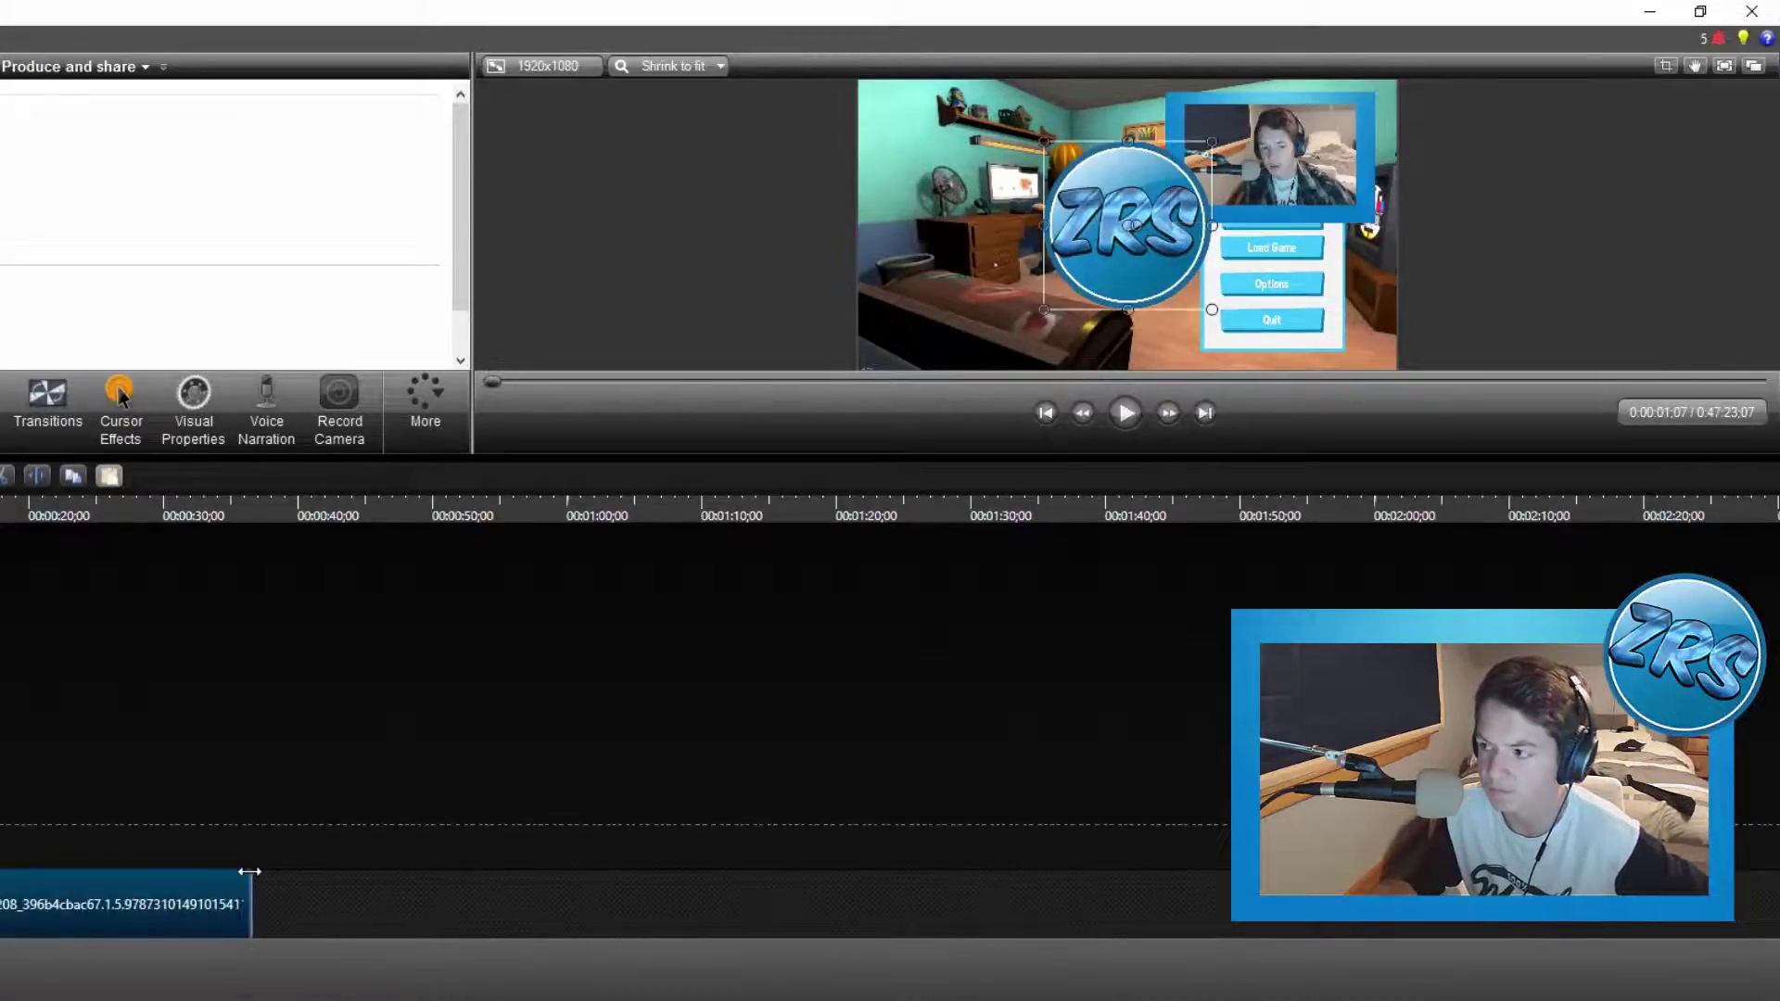
pyautogui.moveTo(1043, 309); pyautogui.dragTo(1357, 100)
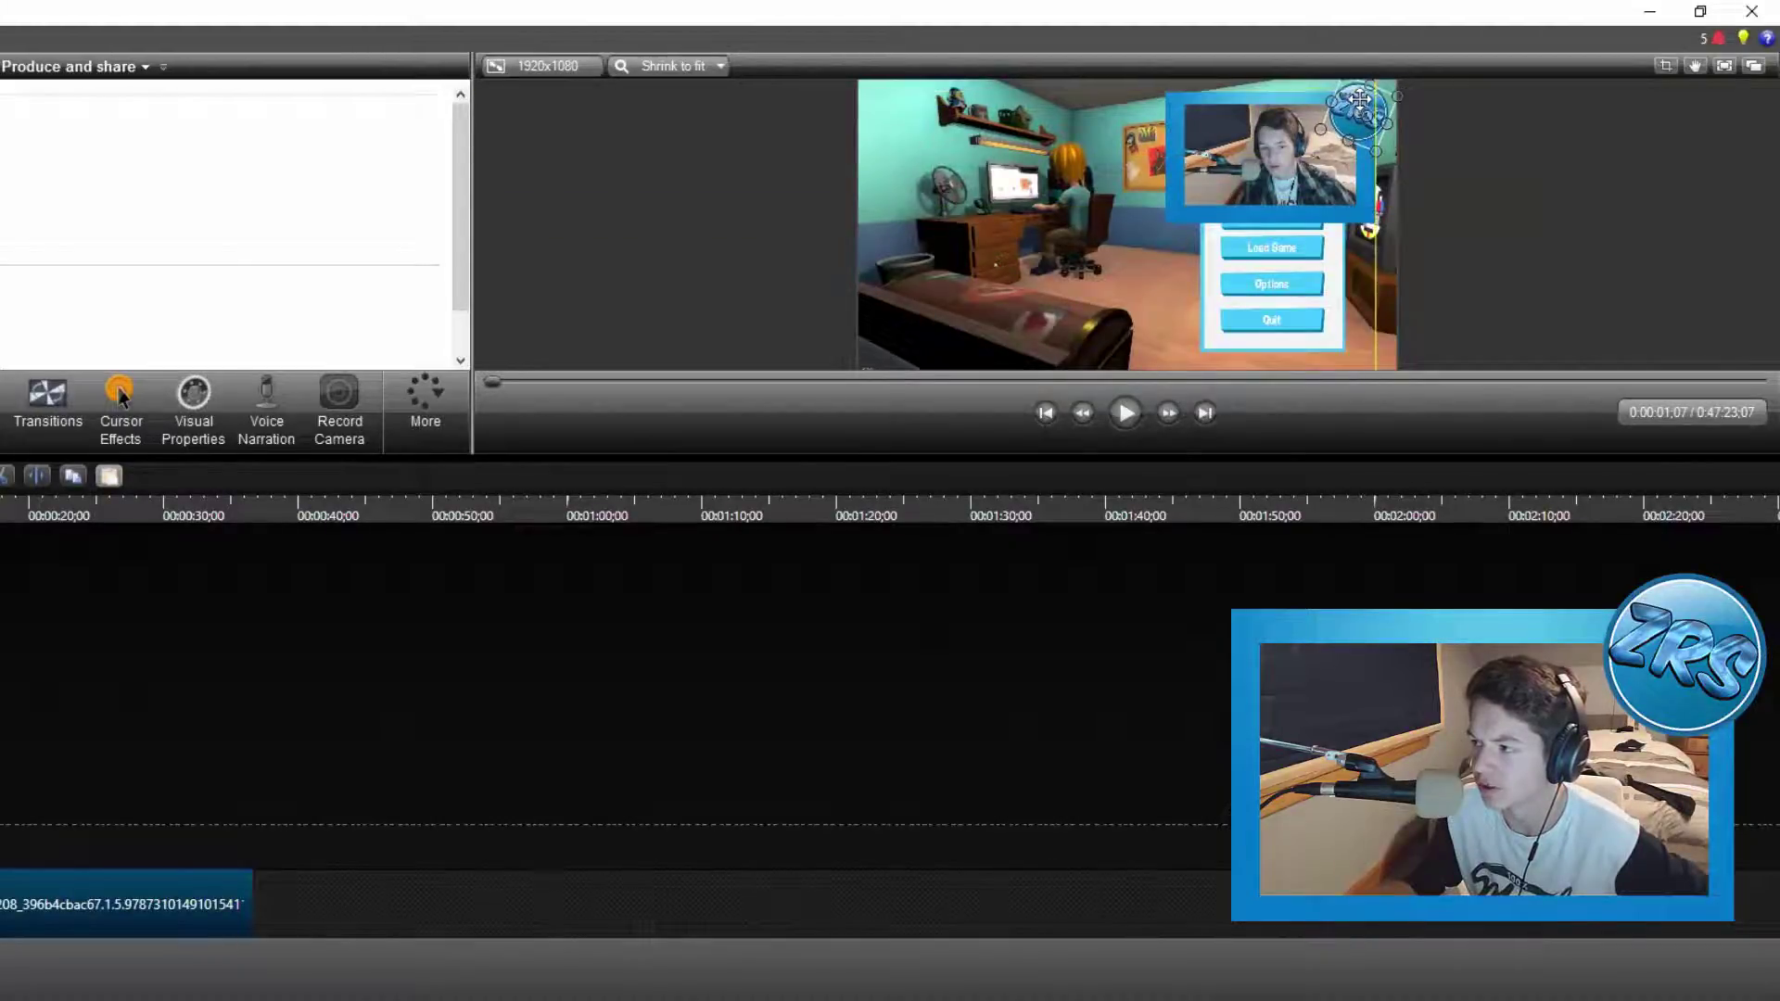
pyautogui.click(1537, 183)
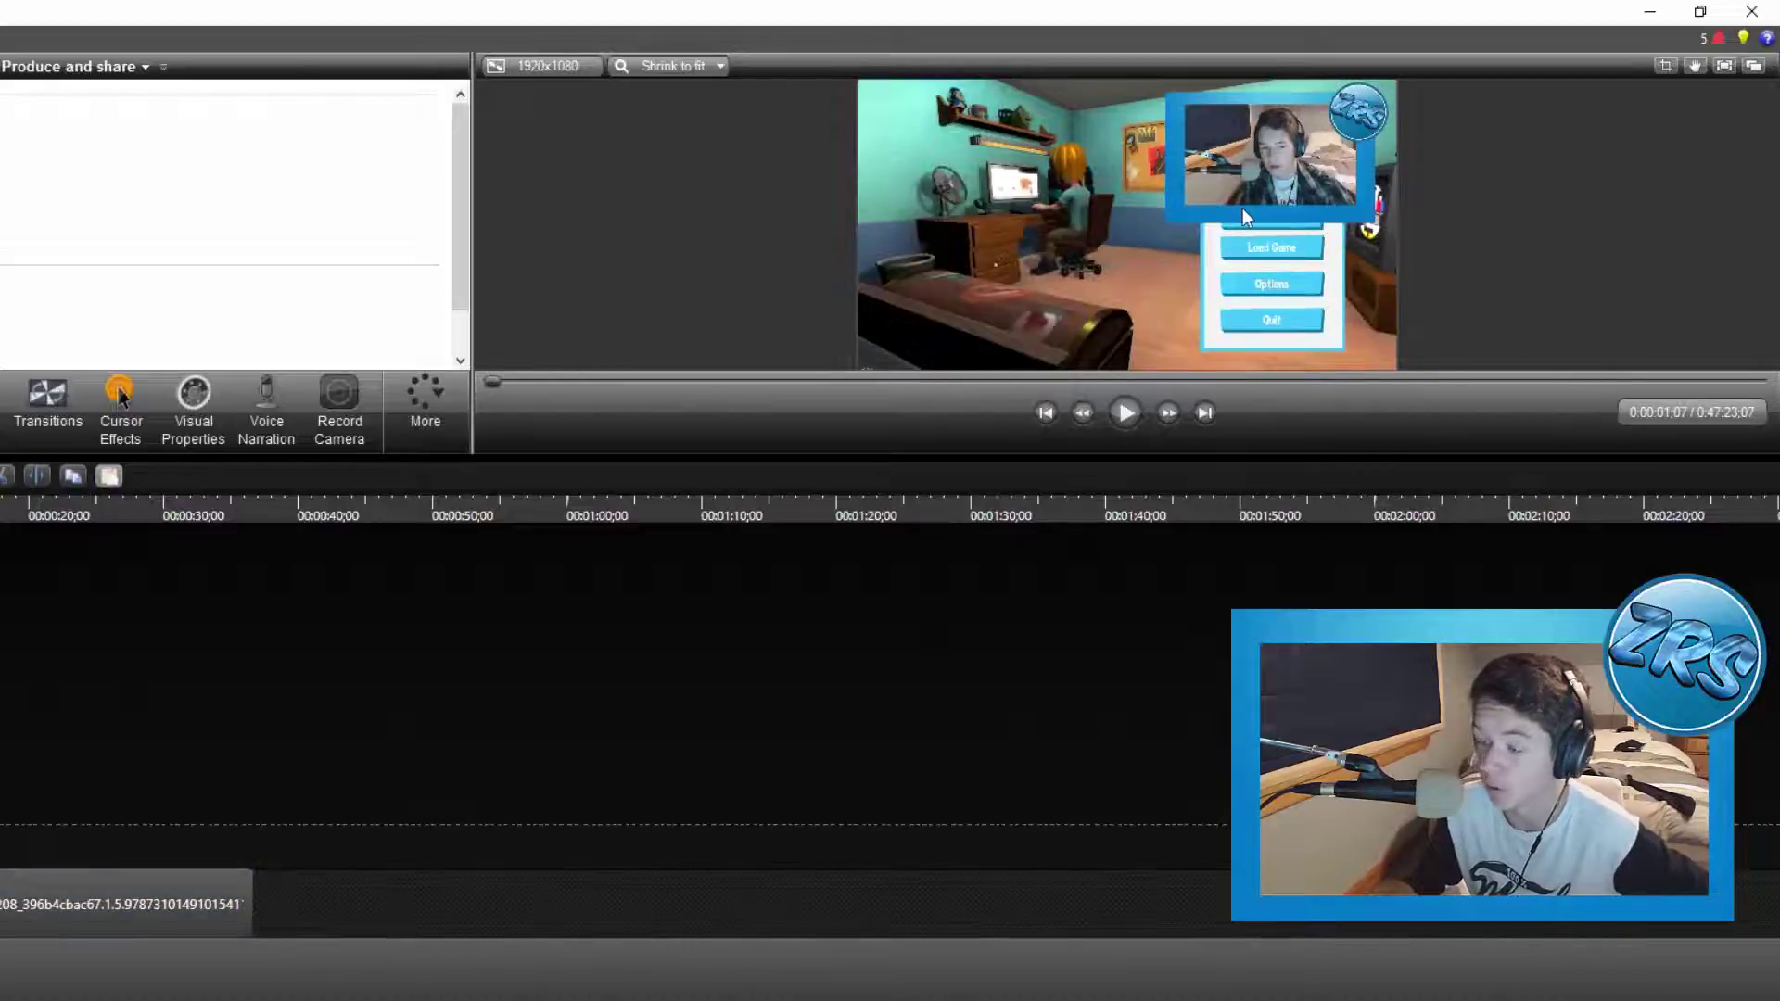
pyautogui.click(1200, 194)
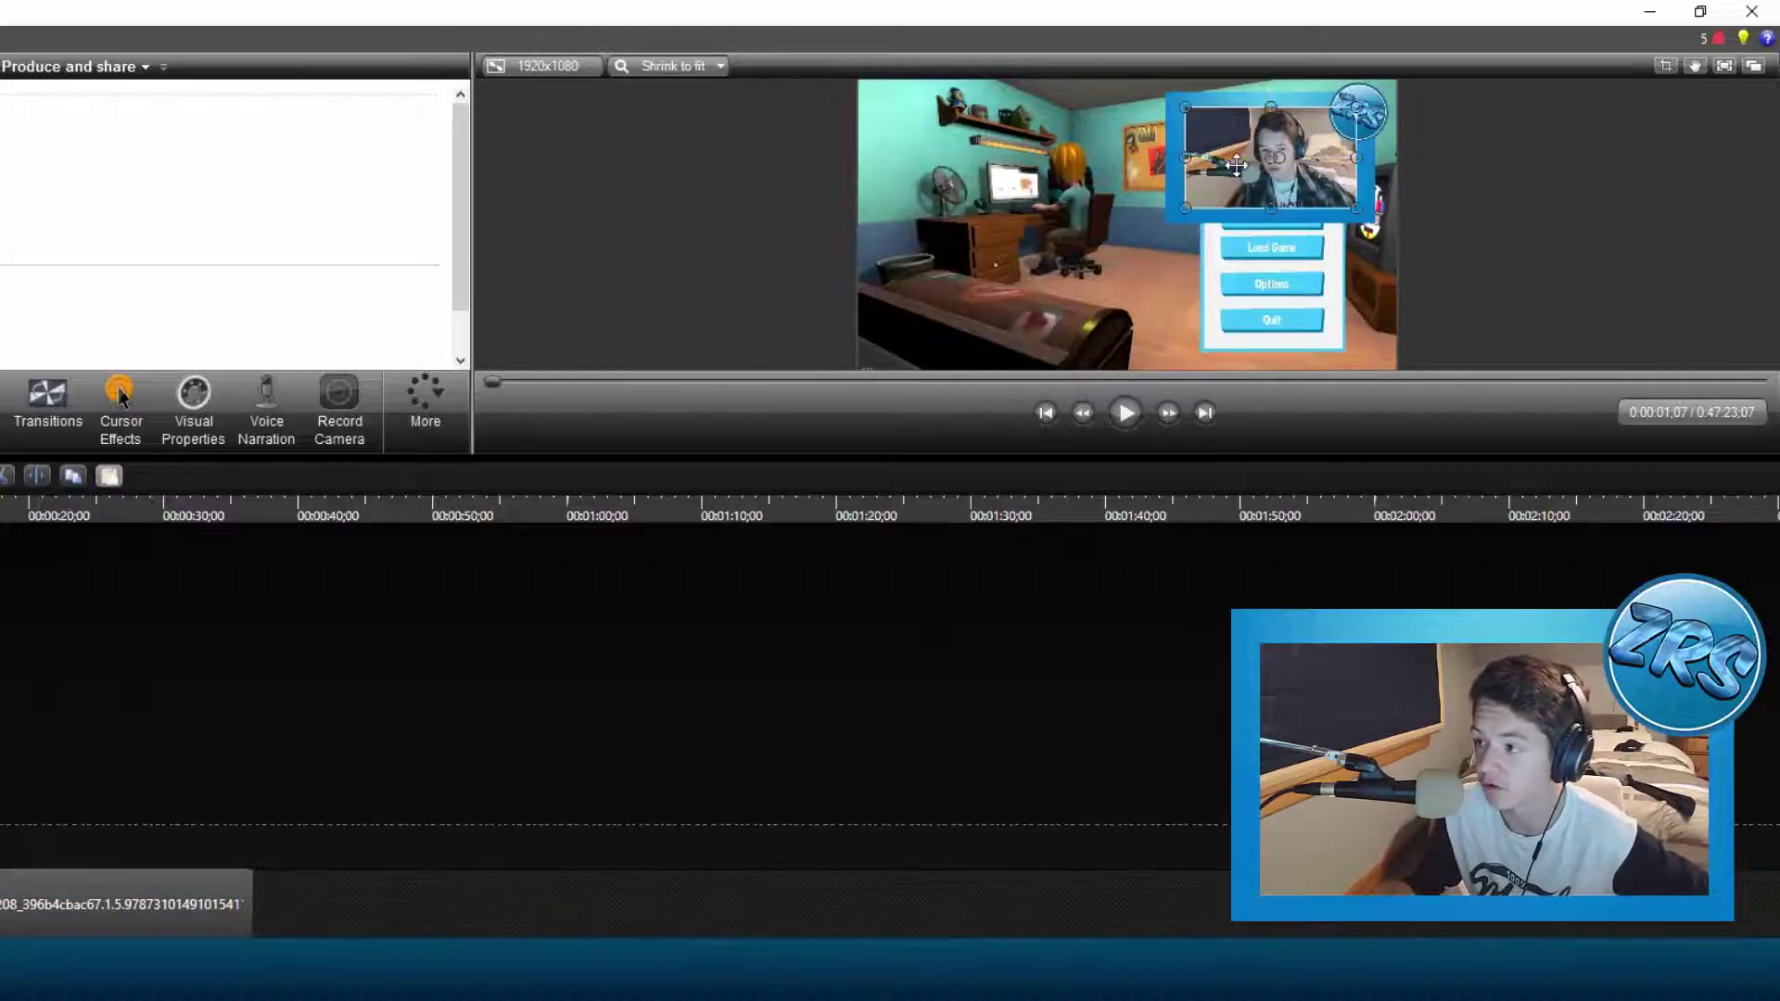
pyautogui.moveTo(1170, 218); pyautogui.dragTo(988, 331)
# - Enlarge the webcam to fill the blue frame and enlarge the ZRS badge on its top-right corner
pyautogui.click(1242, 176)
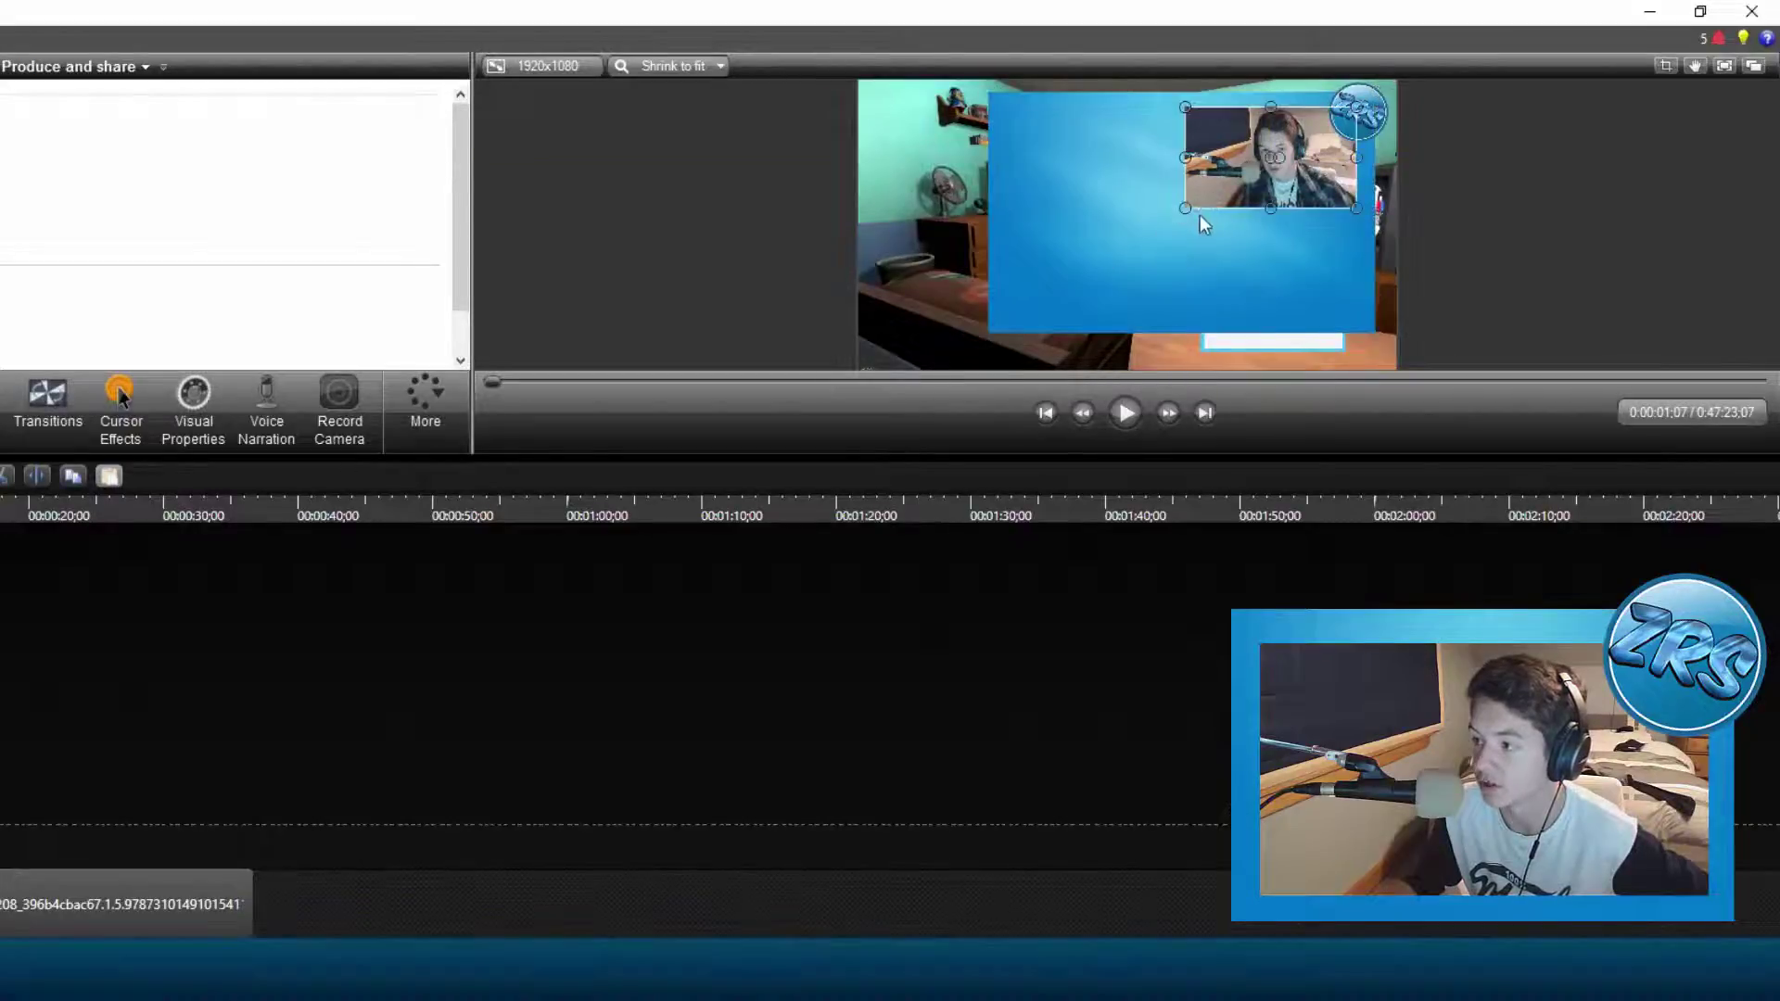
pyautogui.moveTo(1185, 210); pyautogui.dragTo(1017, 310)
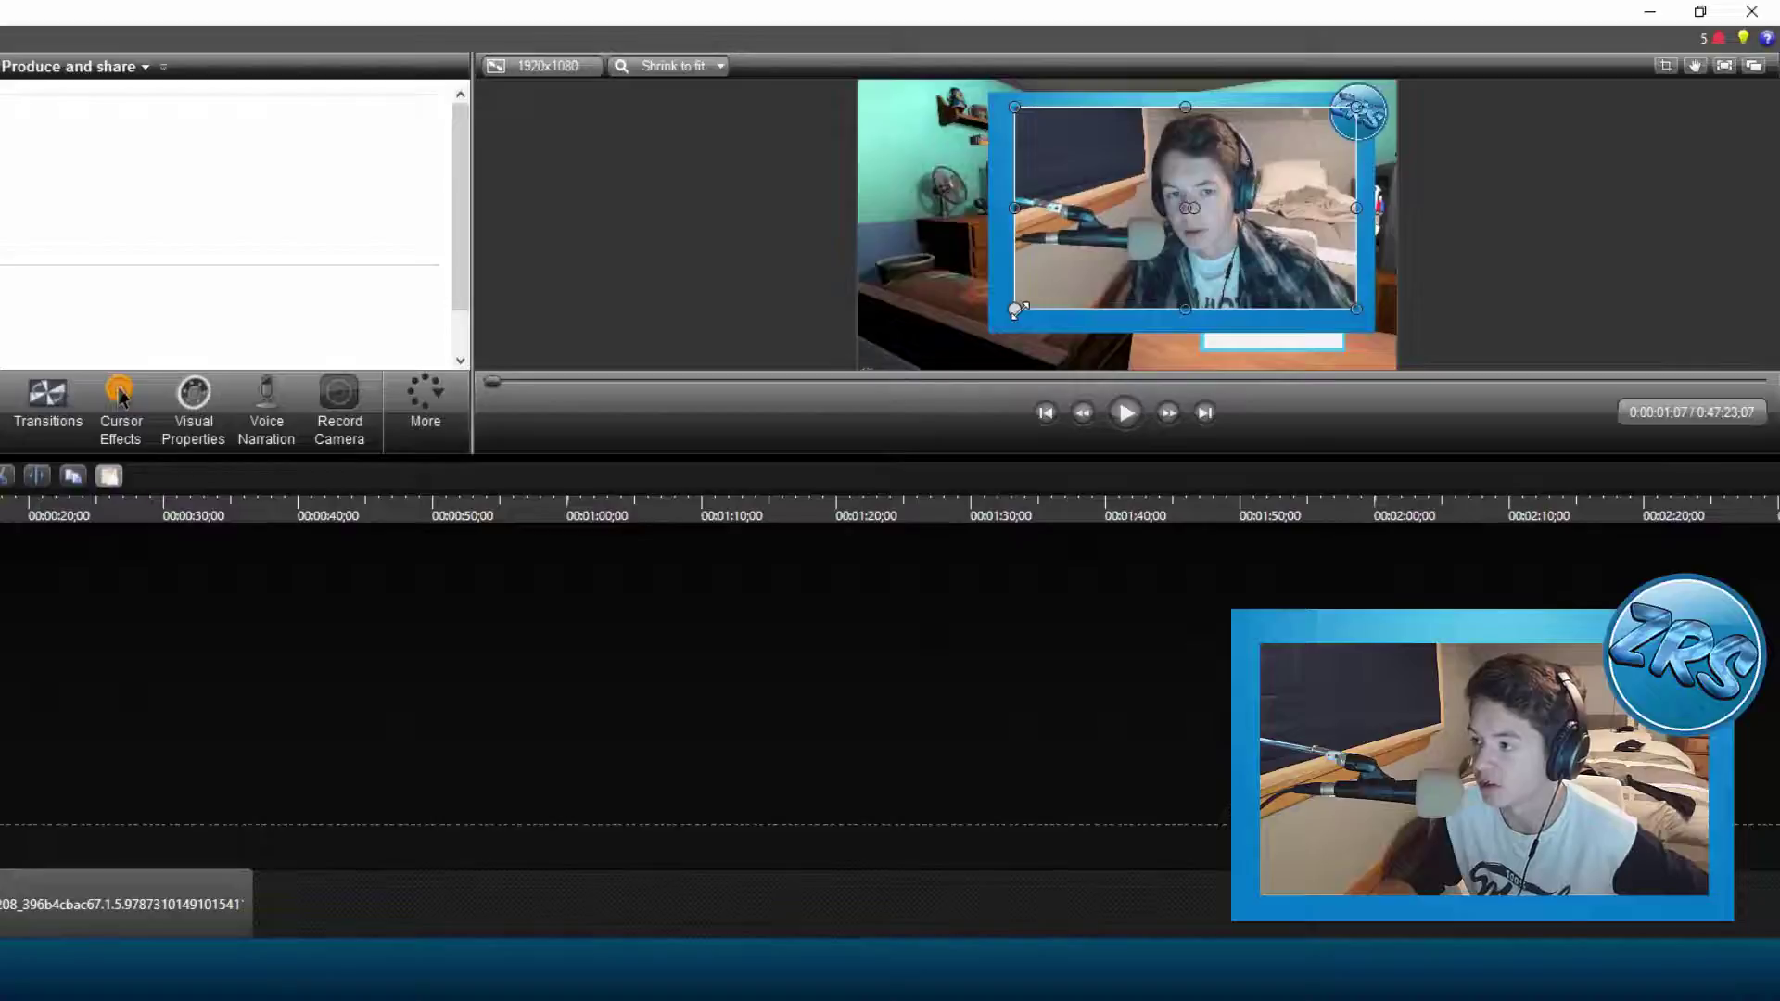
pyautogui.click(1332, 129)
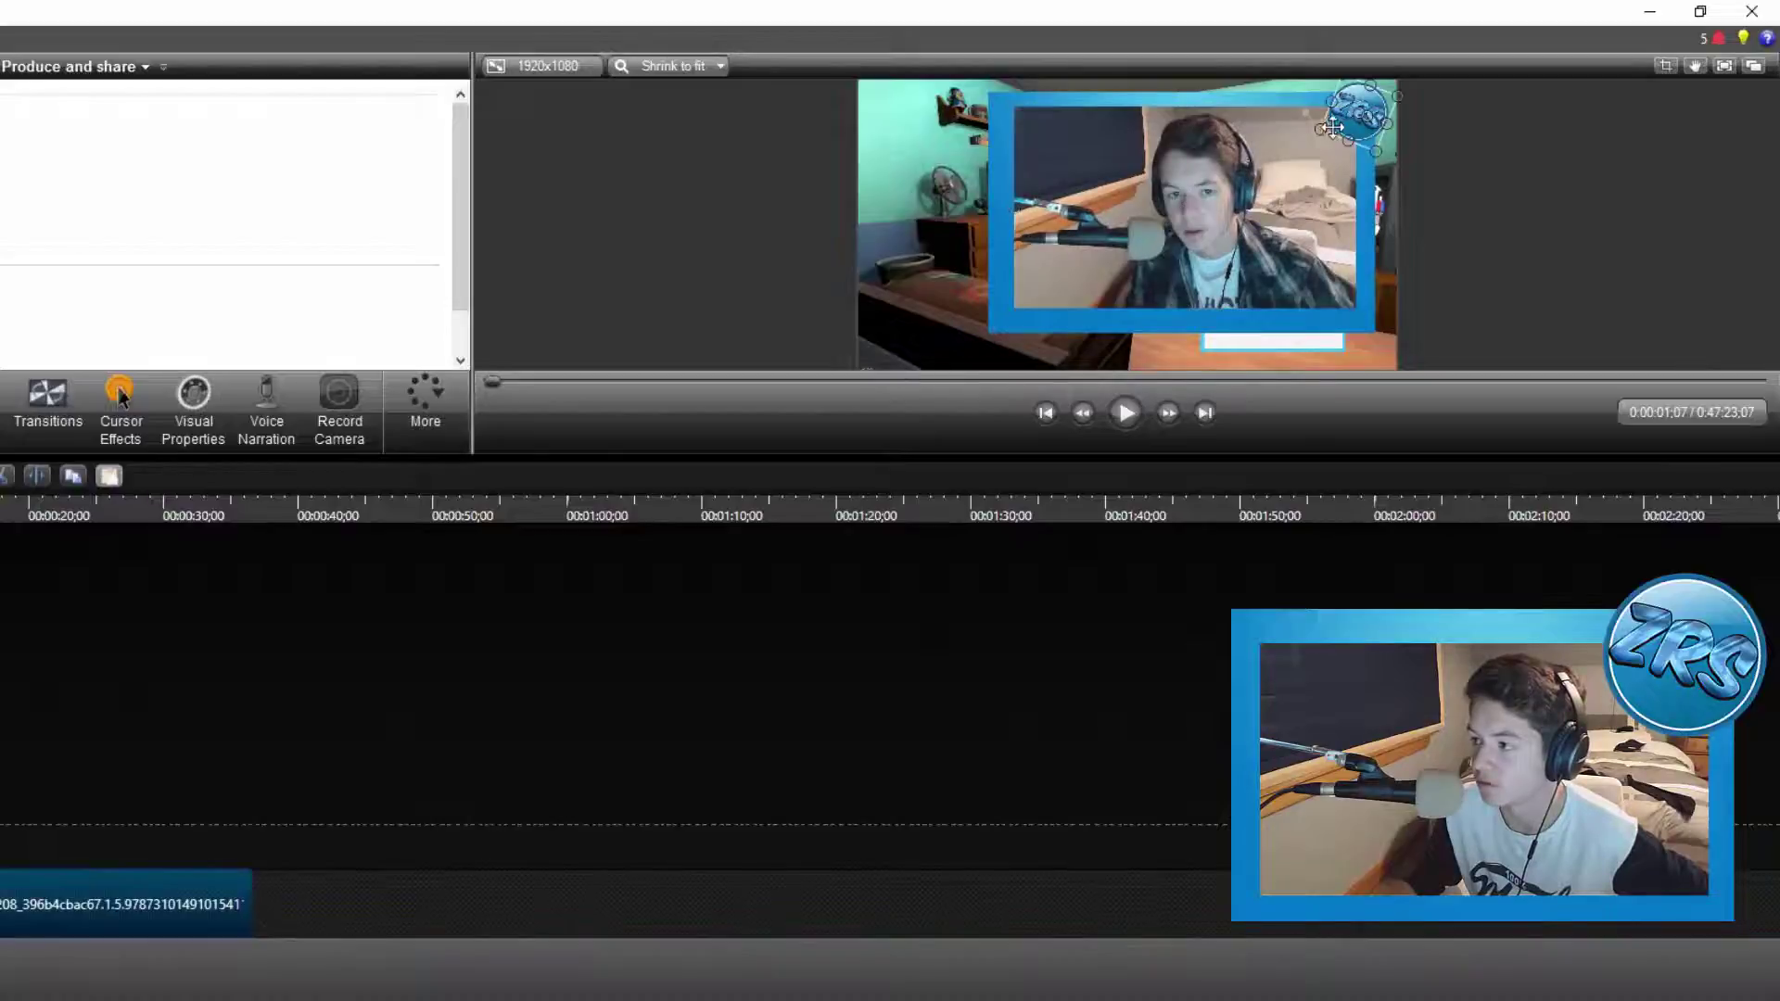
pyautogui.moveTo(1320, 130)
pyautogui.mouseDown()
pyautogui.moveTo(1260, 159)
pyautogui.moveTo(1312, 150)
pyautogui.mouseUp()
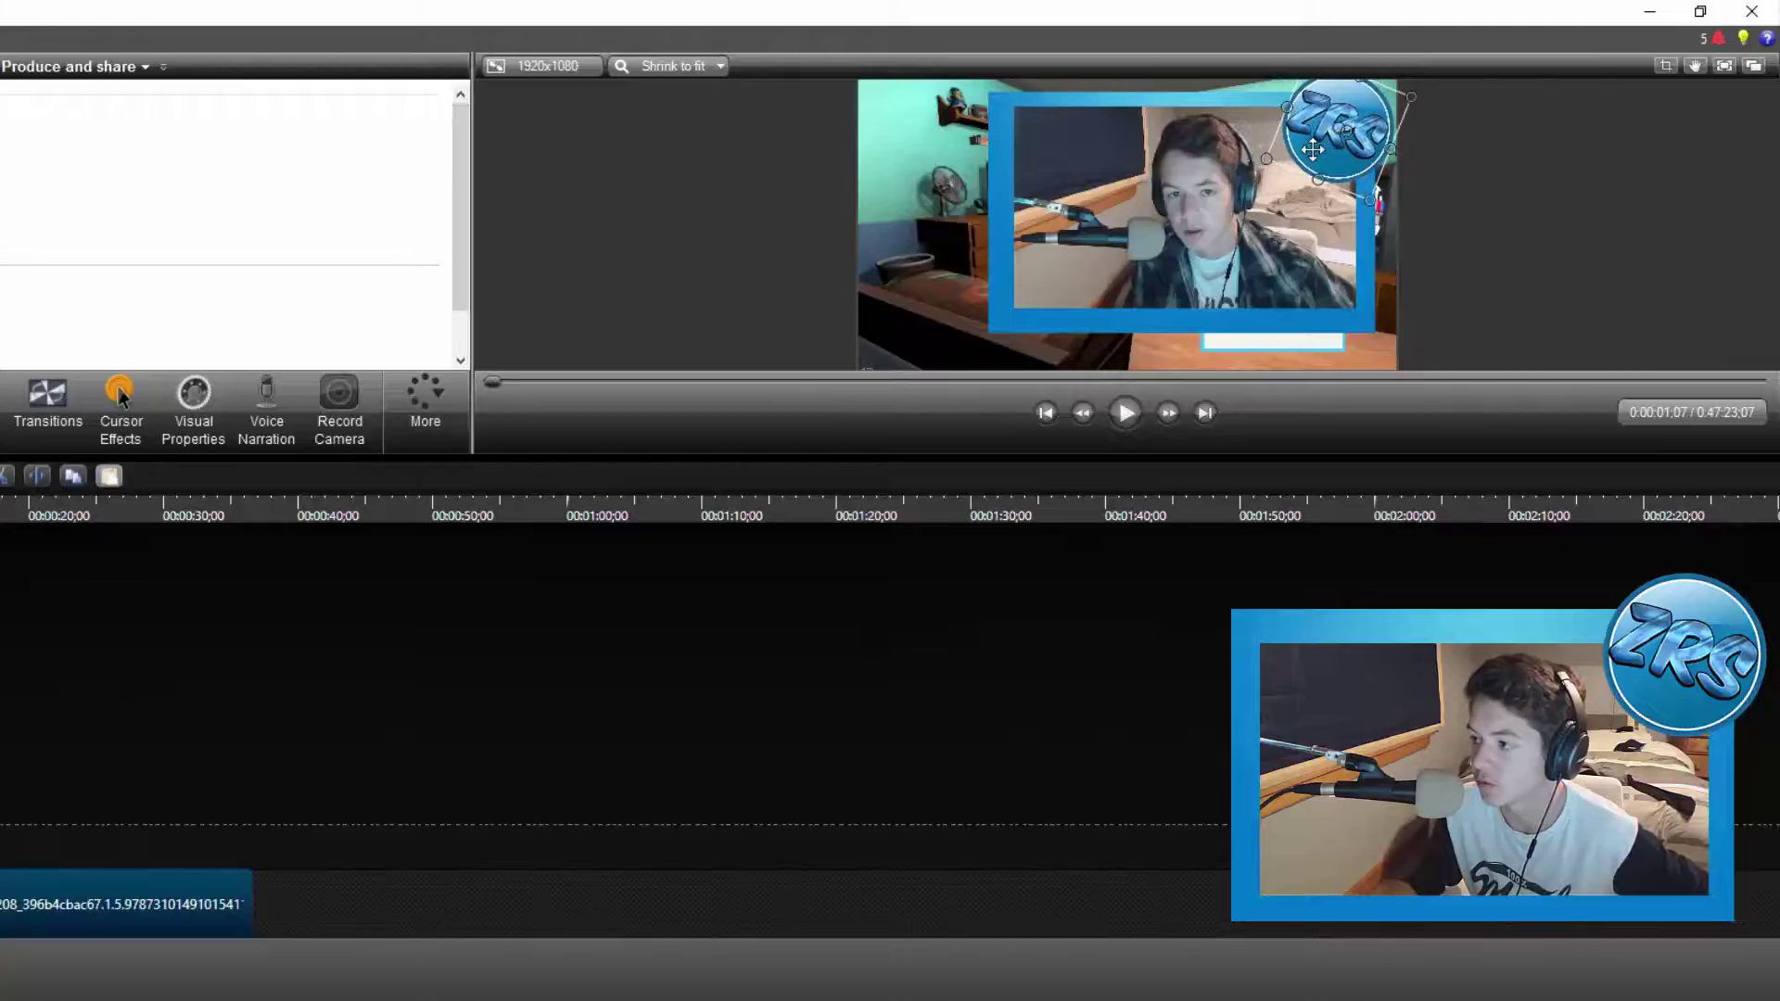
pyautogui.click(1554, 193)
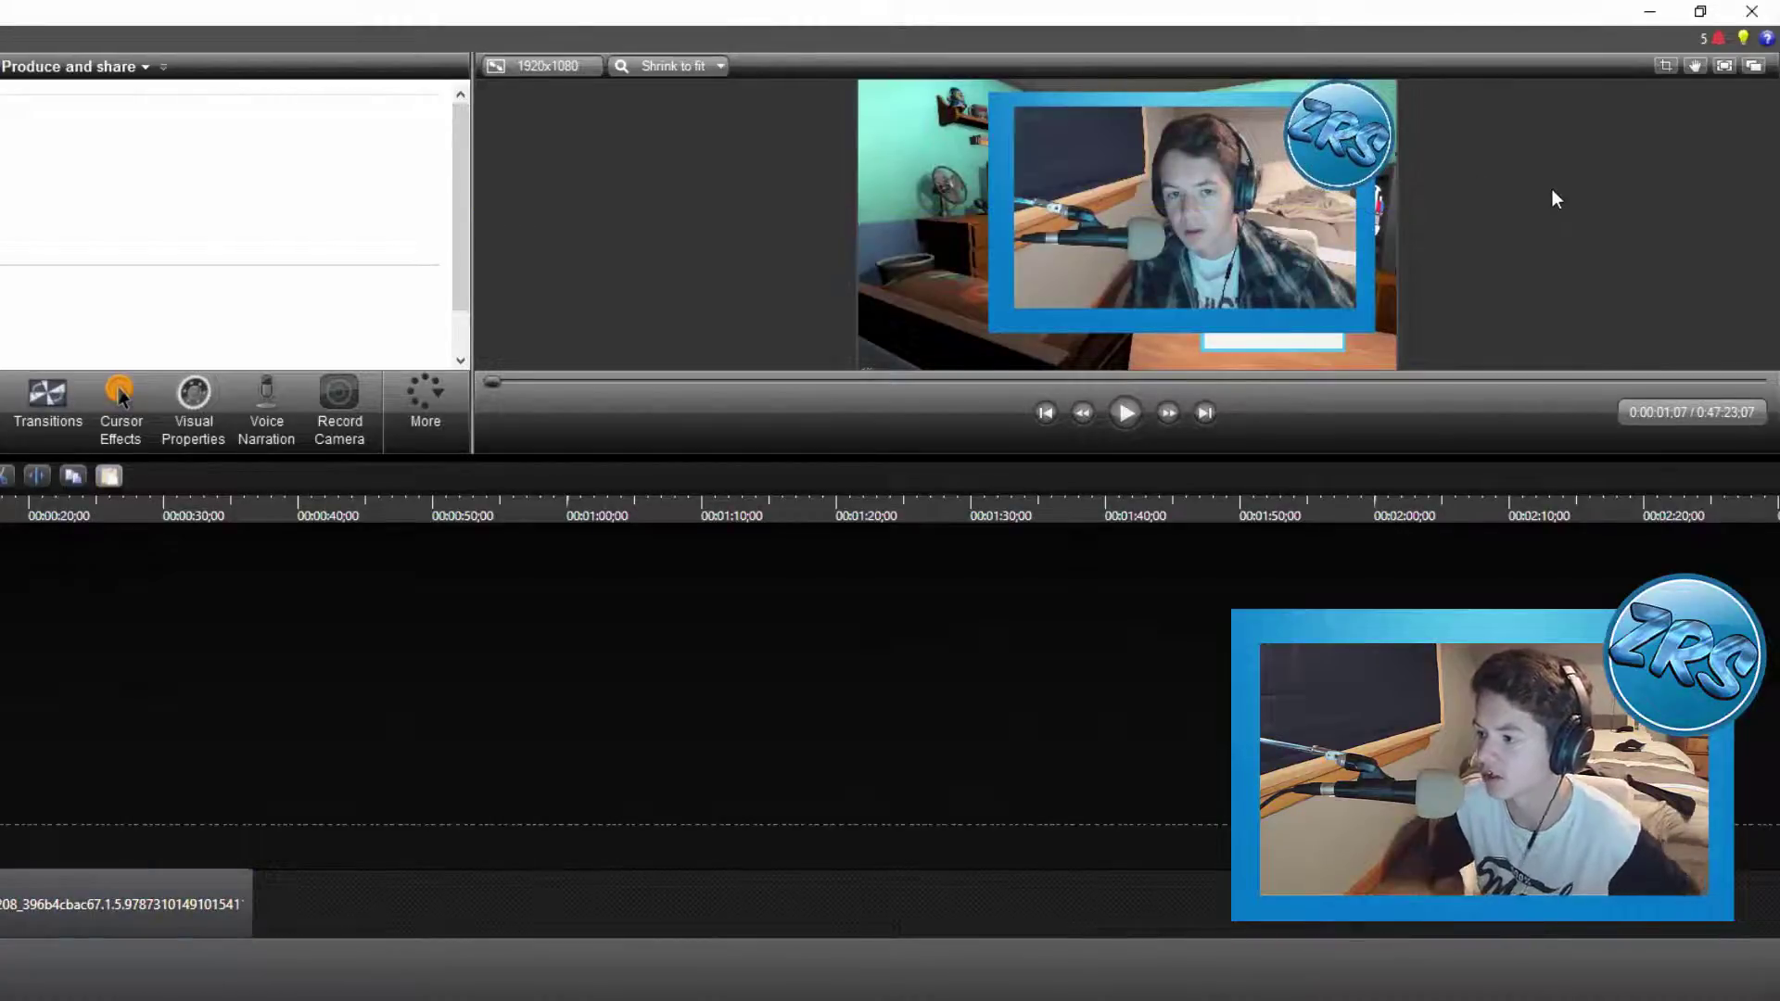